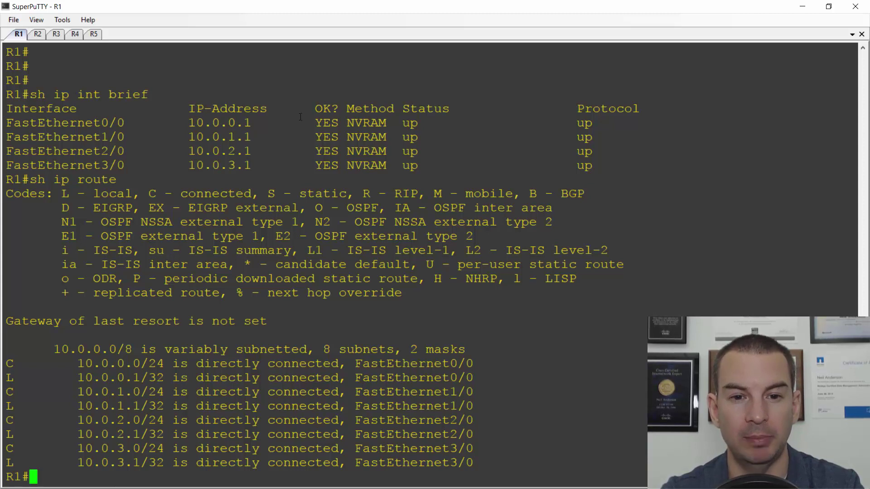
left_click_drag(594, 163, 5, 122)
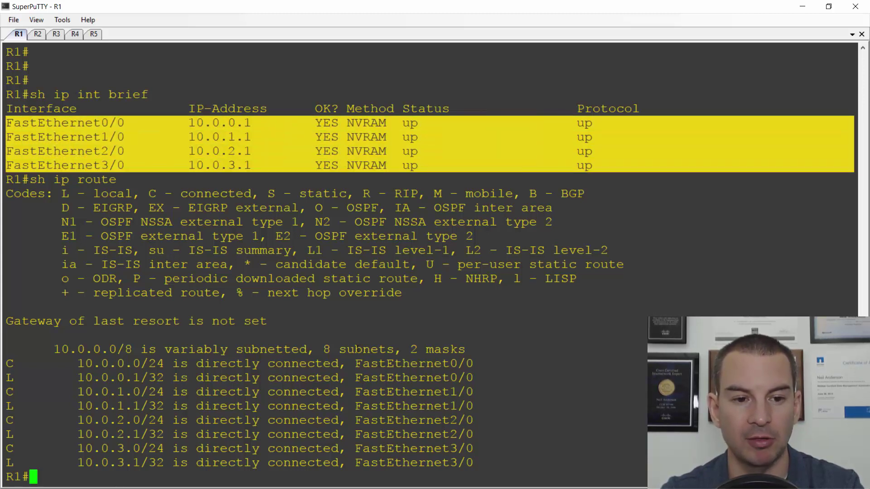
left_click_drag(482, 460, 1, 369)
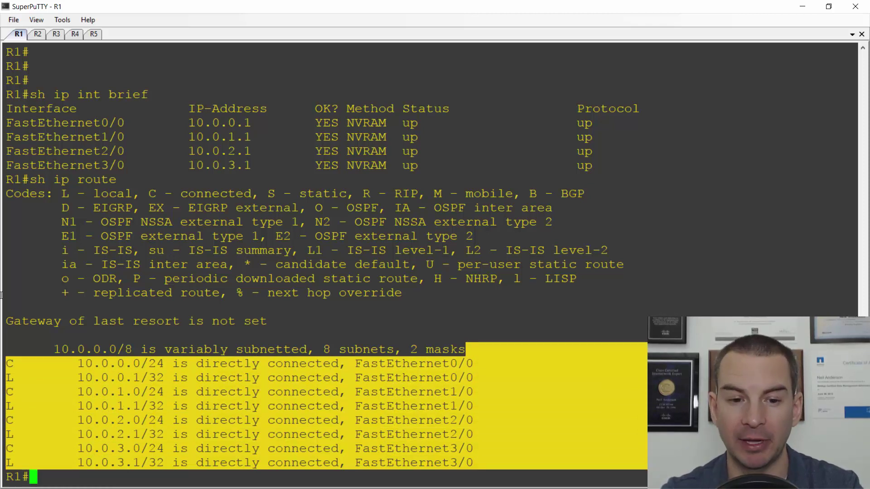
left_click(185, 315)
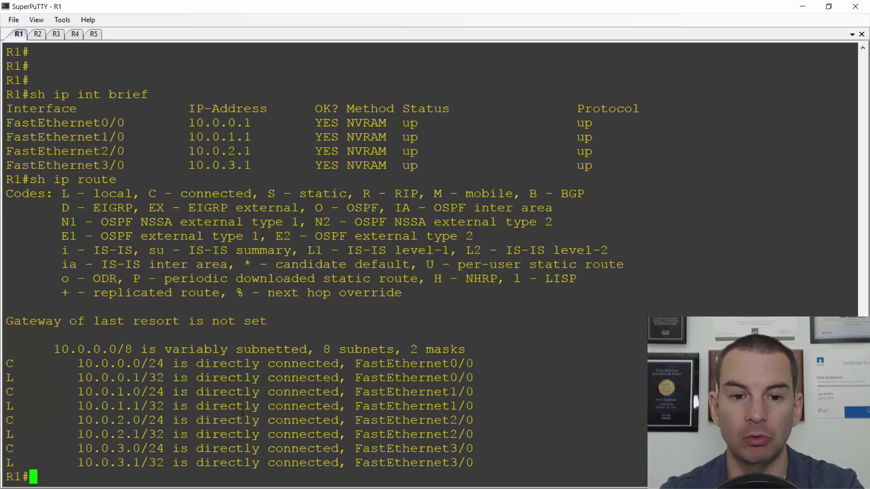
Copy the RIP block (network 10.0.0.0, no auto-summary) from the notes and paste it into R1.
key("alt+Tab")
key("alt+Tab")
key("alt+Tab")
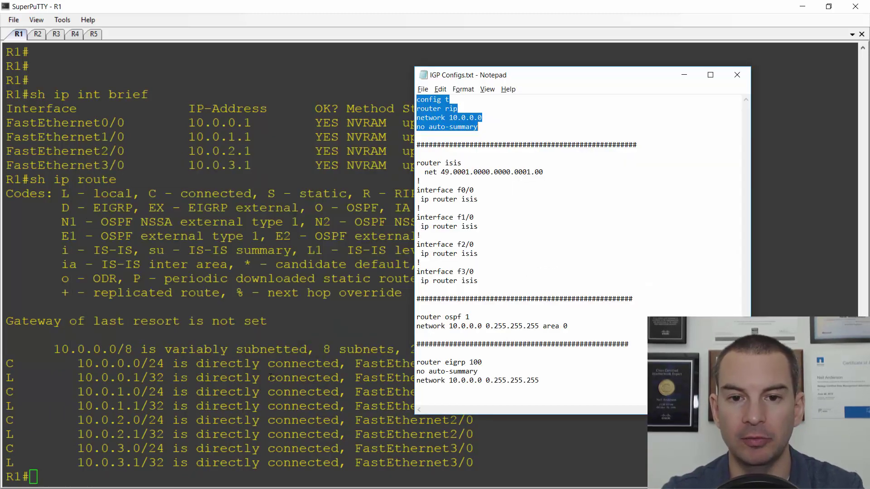
left_click(491, 141)
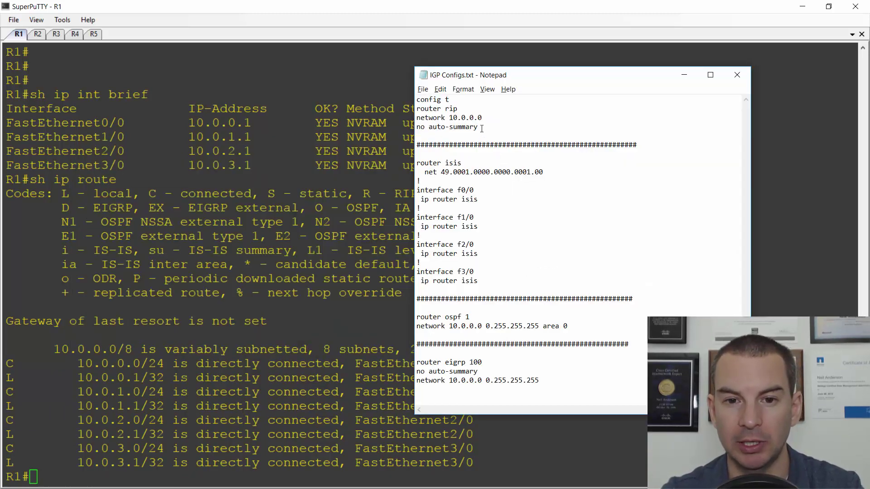
left_click_drag(479, 127, 417, 99)
key("ctrl+c")
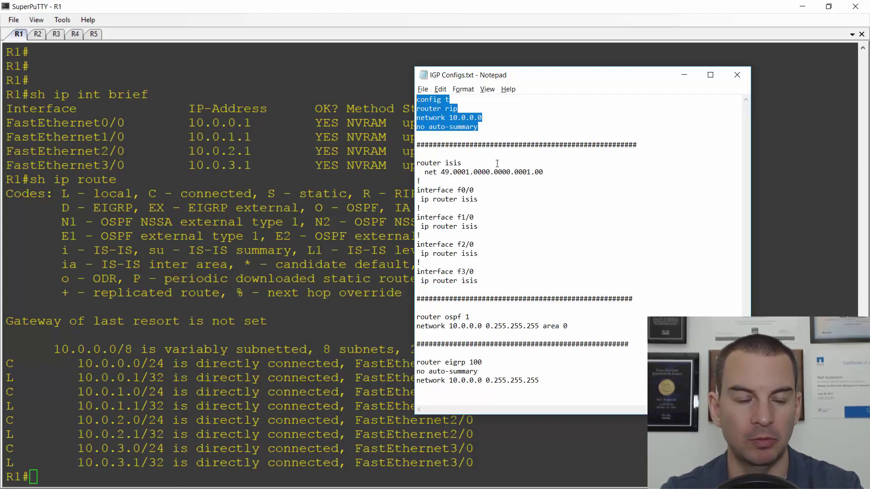
left_click(135, 332)
right_click(135, 332)
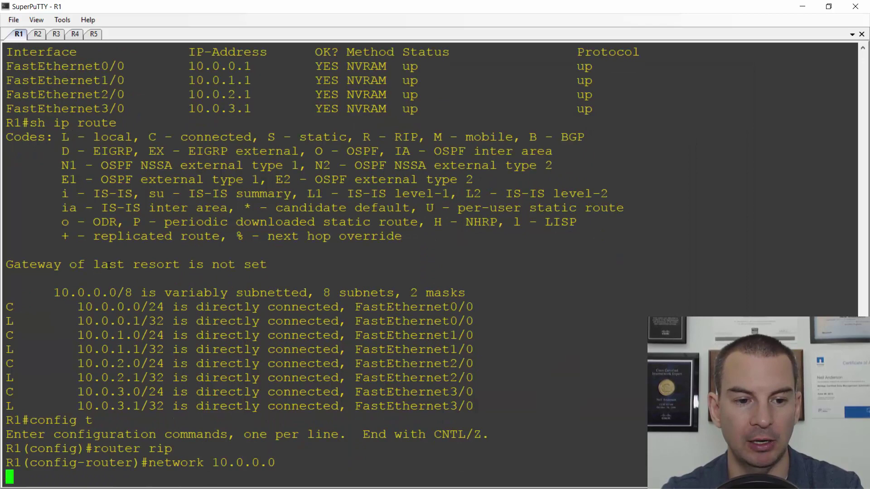
key("Return")
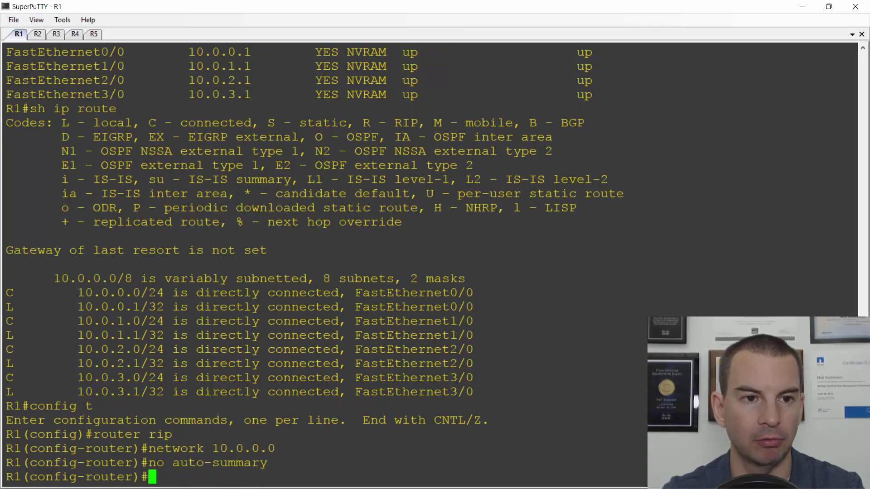
Paste the RIP configuration into R2 and R3.
left_click(38, 34)
right_click(101, 121)
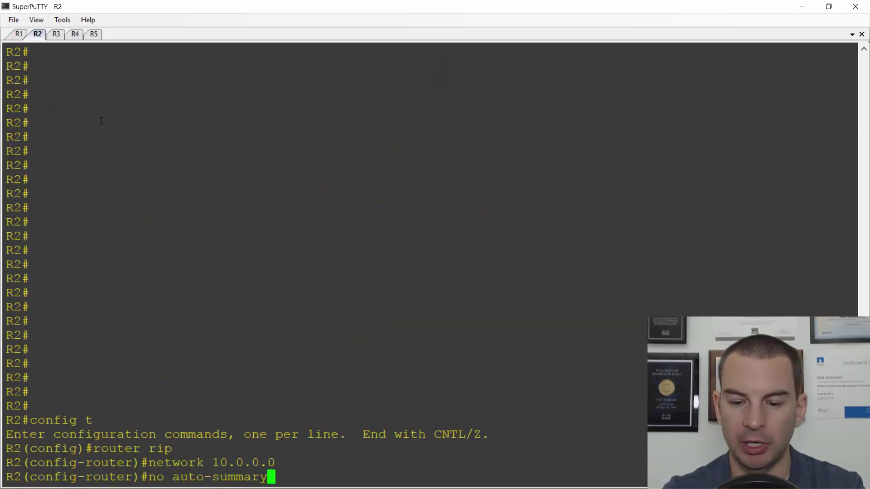
key("Return")
left_click(56, 34)
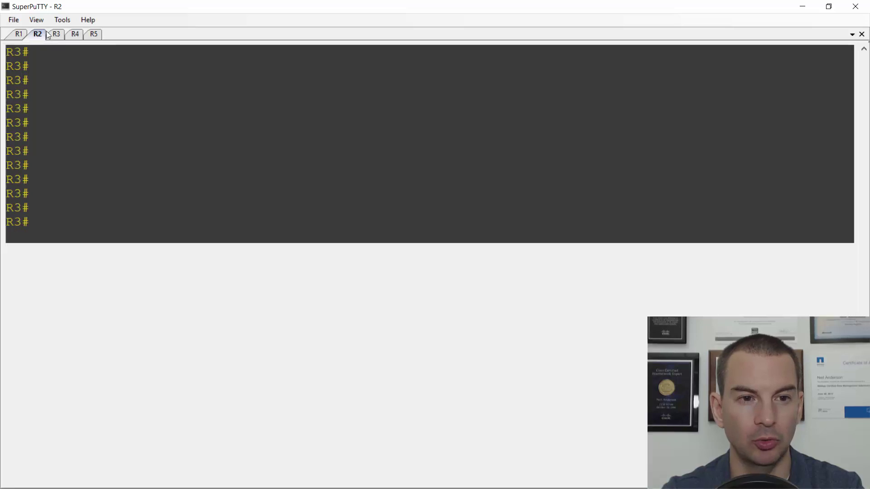
right_click(97, 146)
key("Return")
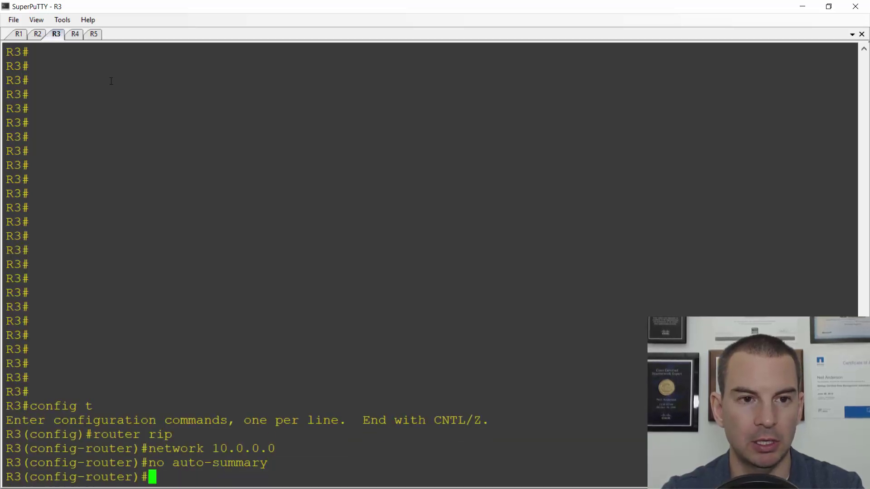
Paste the RIP configuration into R4 and R5.
left_click(75, 35)
right_click(94, 159)
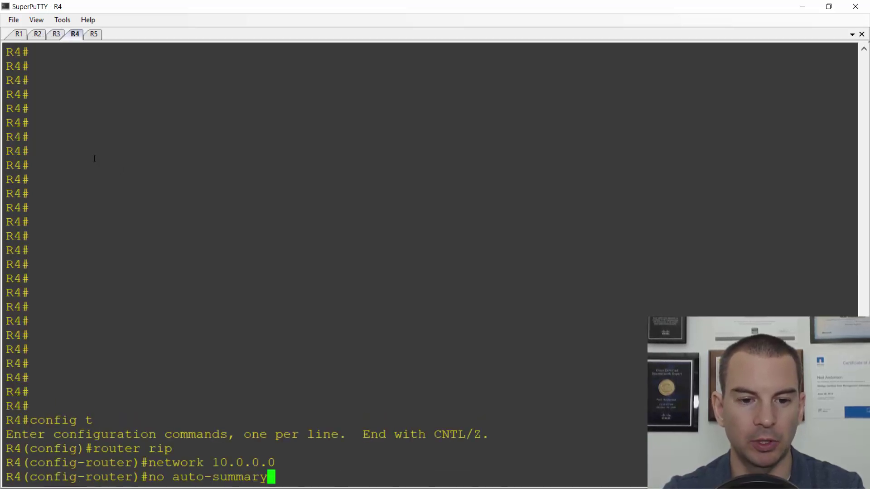
key("Return")
left_click(94, 35)
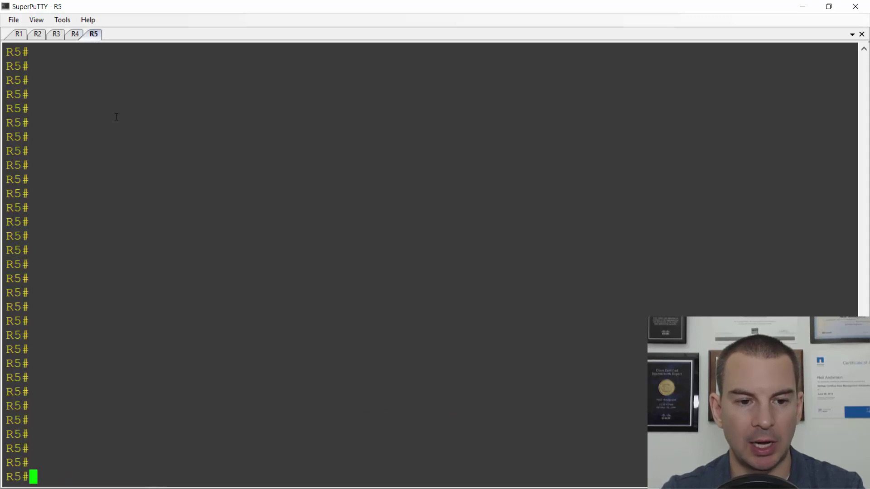
right_click(93, 94)
key("Return")
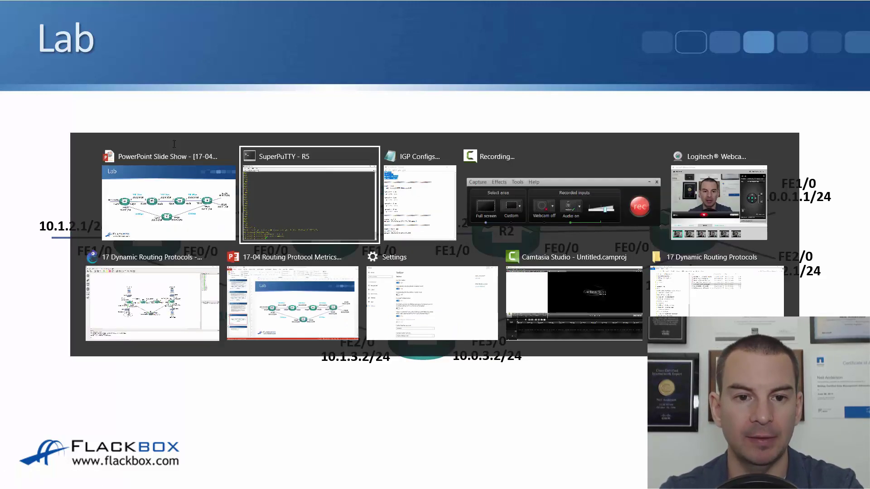
key("alt+Tab")
key("alt+Tab")
key("alt+Tab")
key("alt+Tab")
key("alt+Tab")
key("alt+Tab")
key("alt+Tab")
key("alt+Tab")
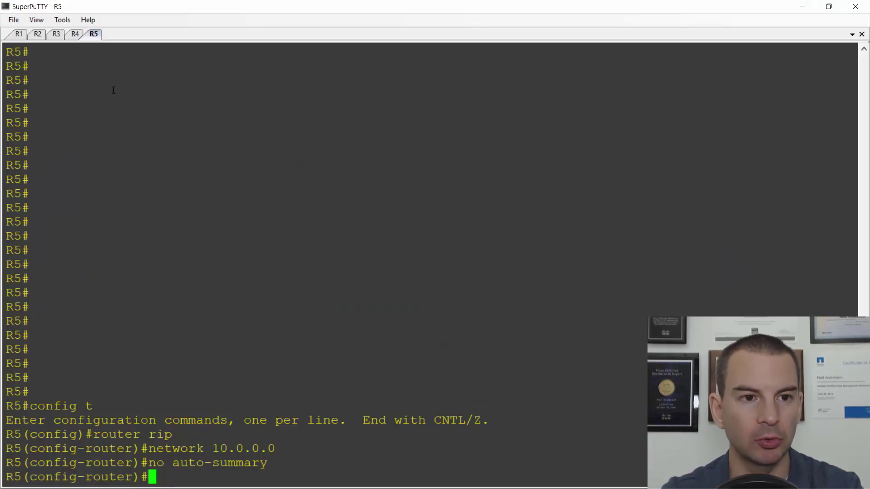
Exit configuration mode on R1 and display its full routing table with sh ip route.
left_click(24, 37)
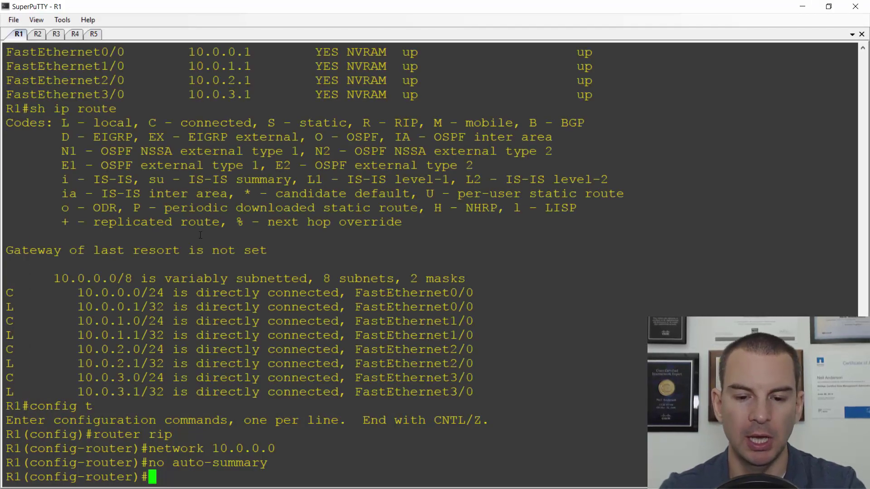
type("end")
key("Return")
type("sh ")
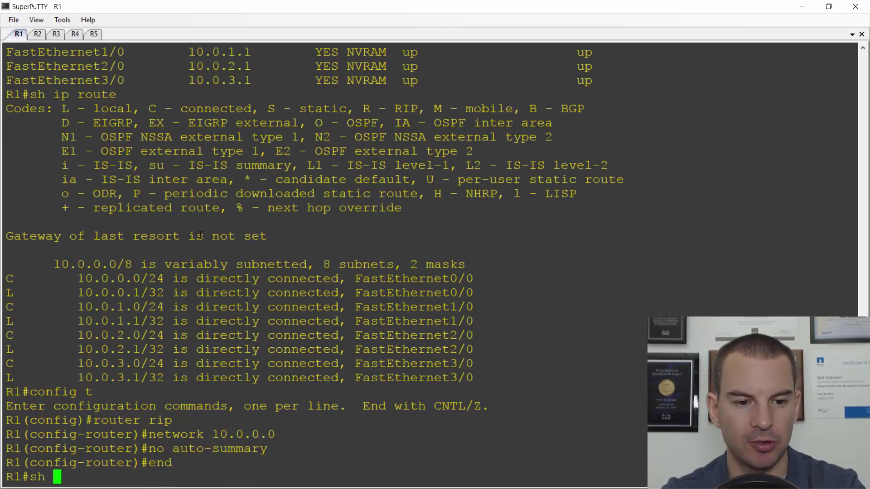
type("ip route")
key("Return")
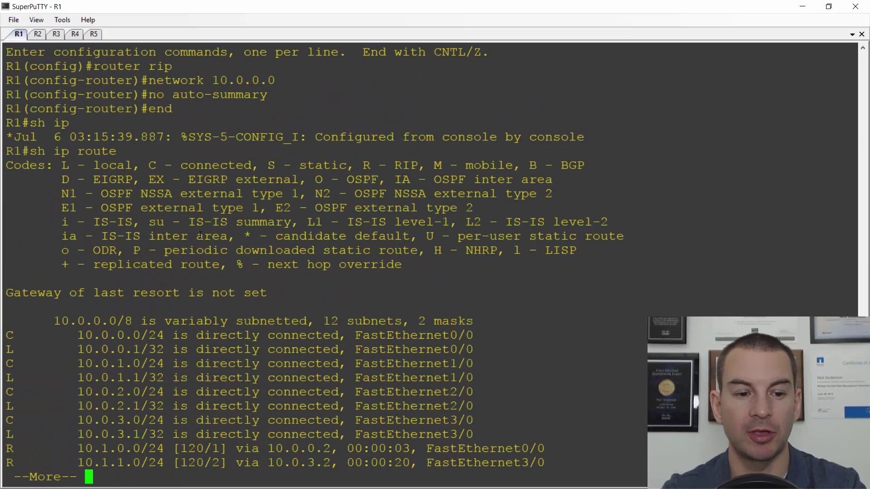
key("space")
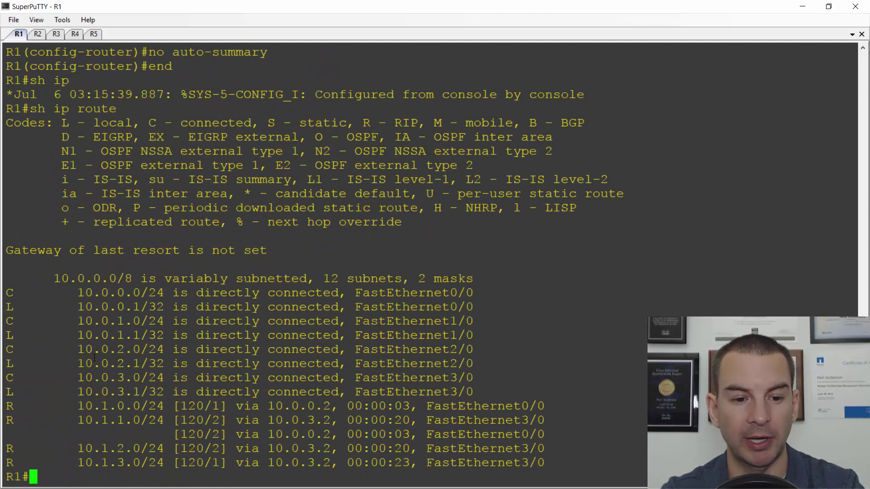
Highlight the 10.1.2.0/24 route, its 10.0.3.2 next hop and the FastEthernet3/0 interface.
left_click_drag(157, 448, 83, 449)
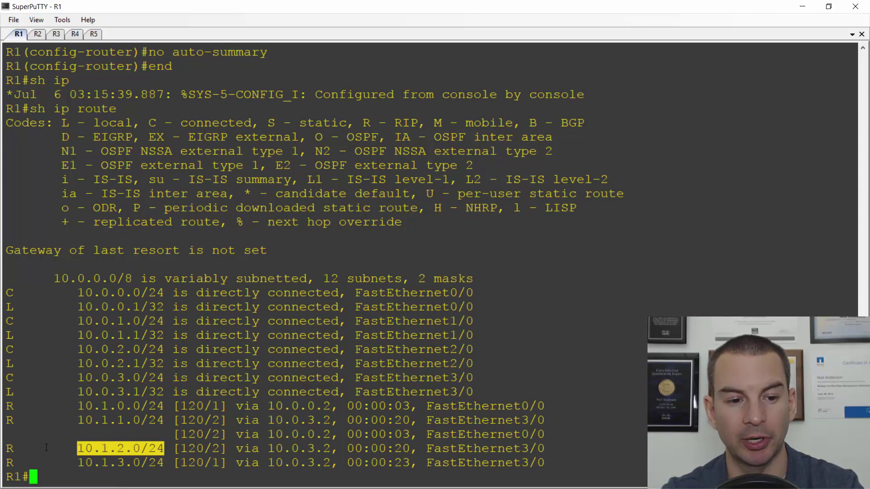
left_click(13, 450)
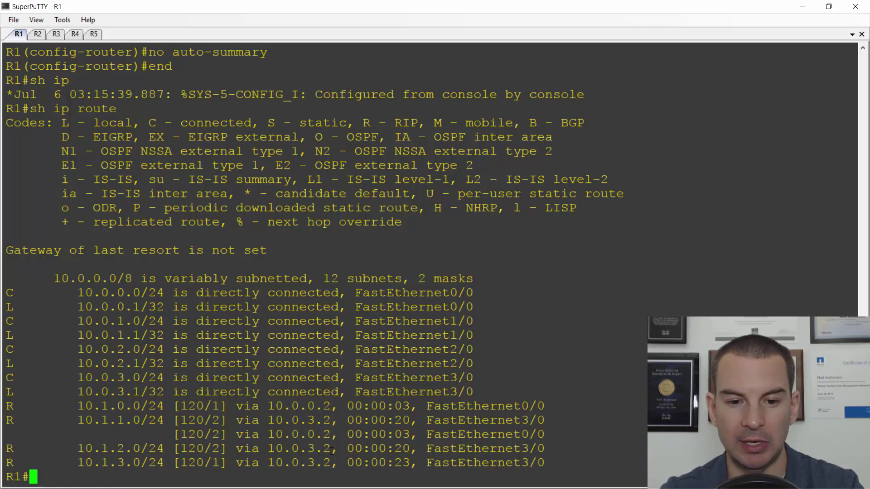
left_click_drag(339, 448, 272, 452)
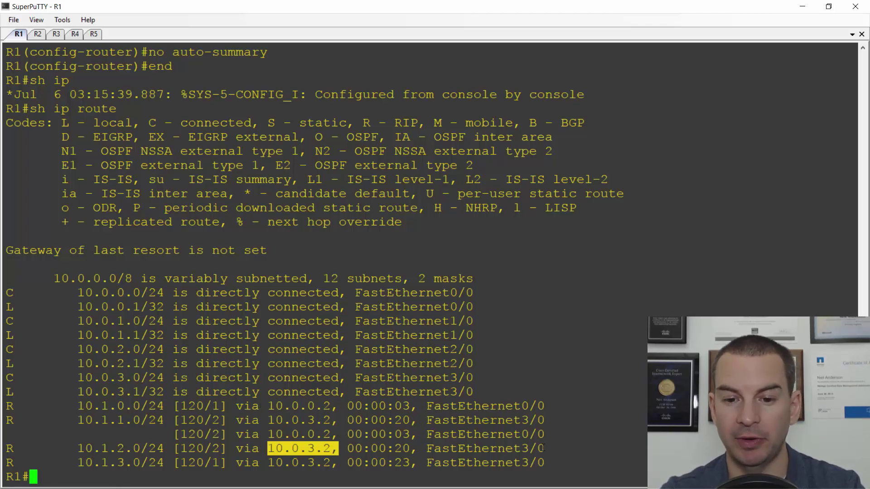
left_click_drag(543, 448, 429, 449)
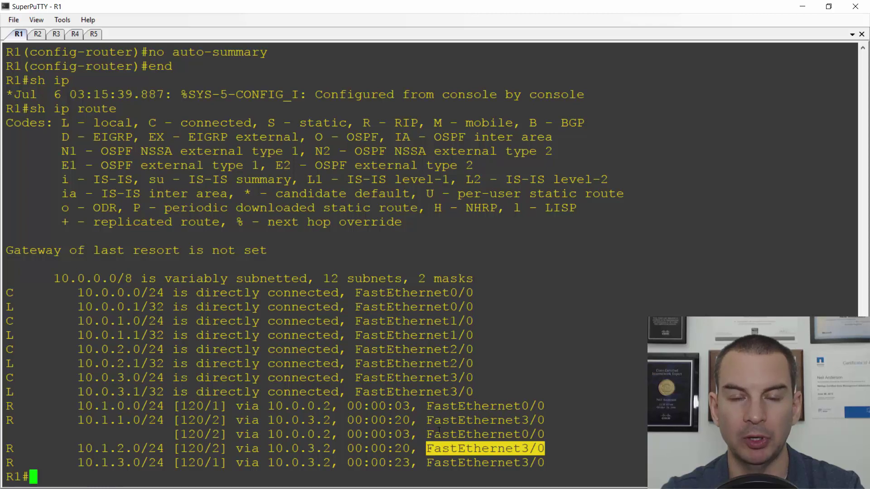
Shut down interface FastEthernet3/0 on R1 from configuration mode.
left_click(89, 360)
type("conif")
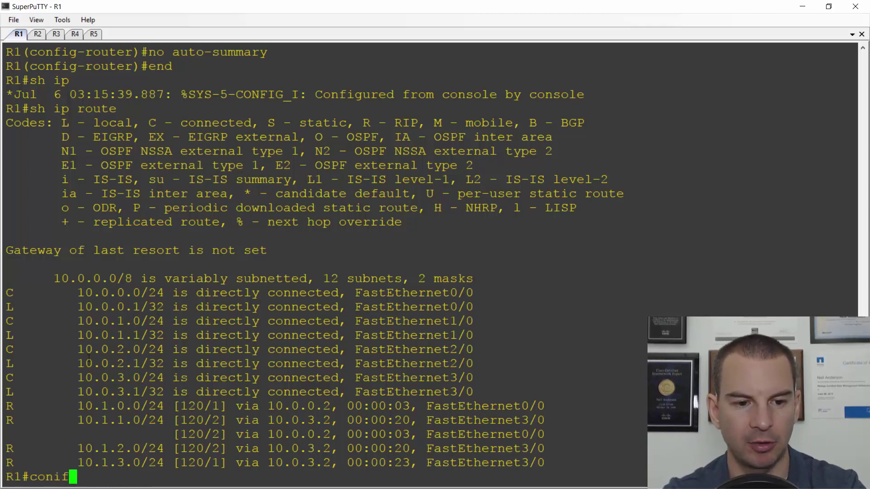
key("BackSpace")
key("BackSpace")
type("fig t")
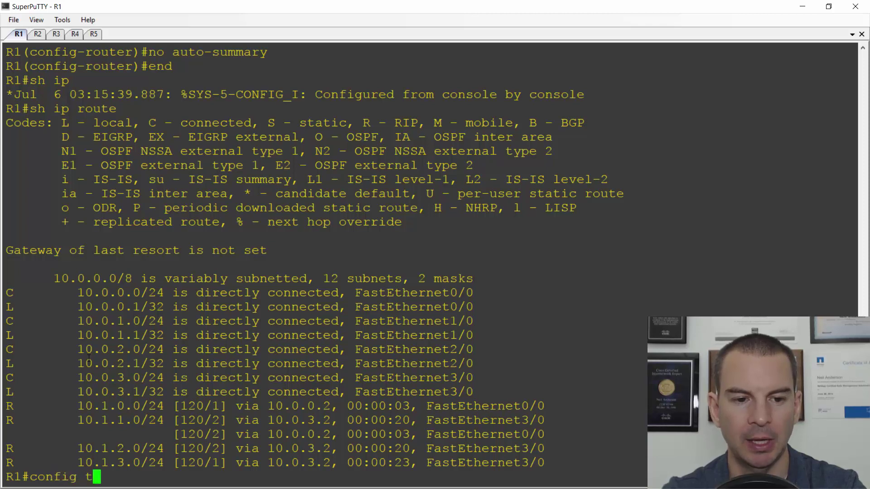
key("Return")
type("int f")
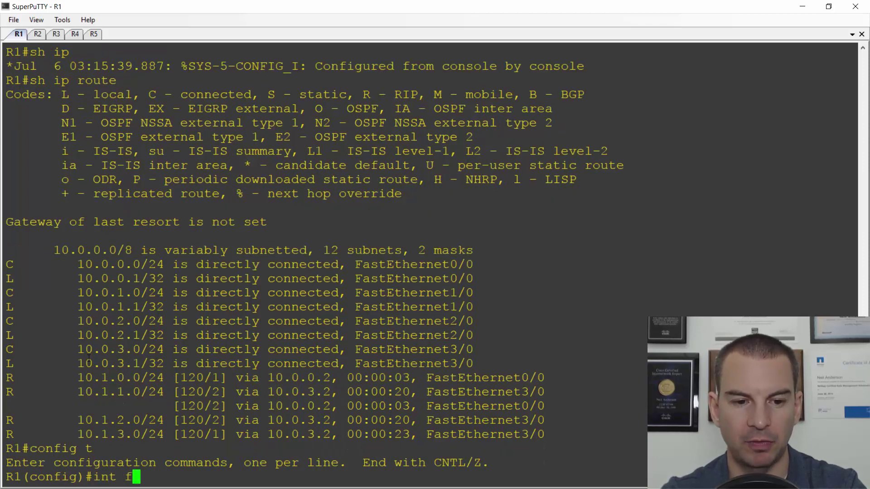
type("3/0")
key("Return")
type("sh")
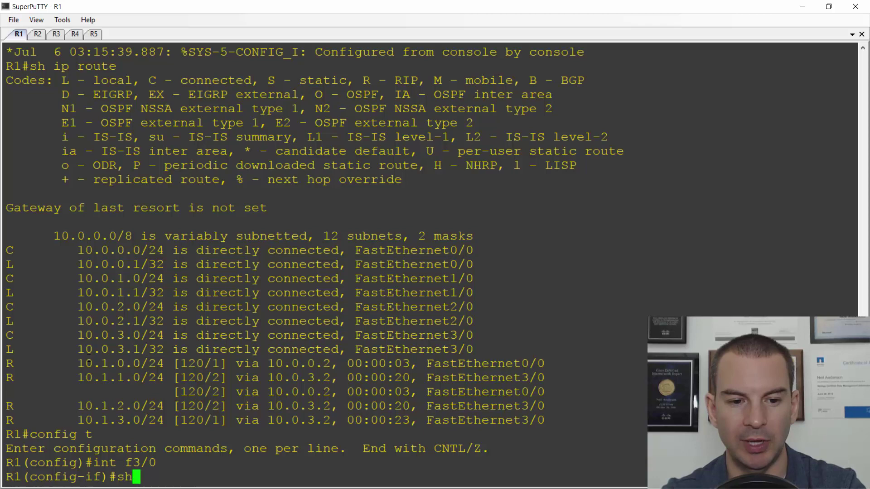
type("ut")
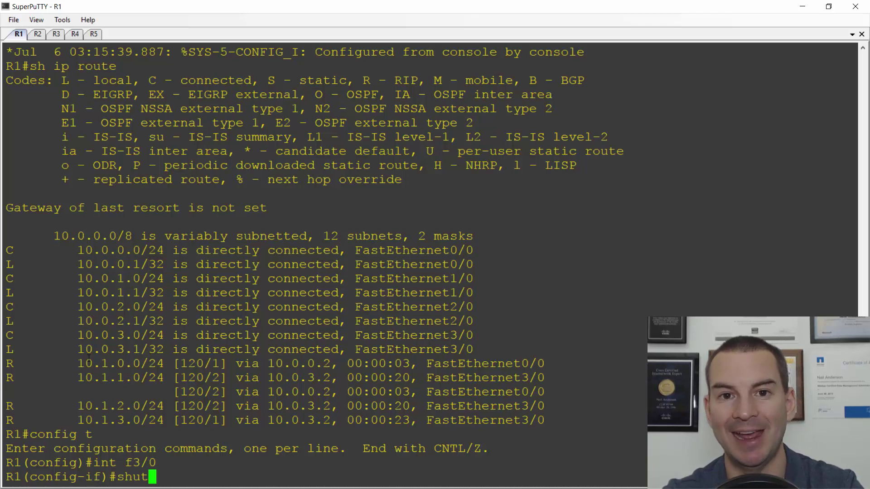
key("Return")
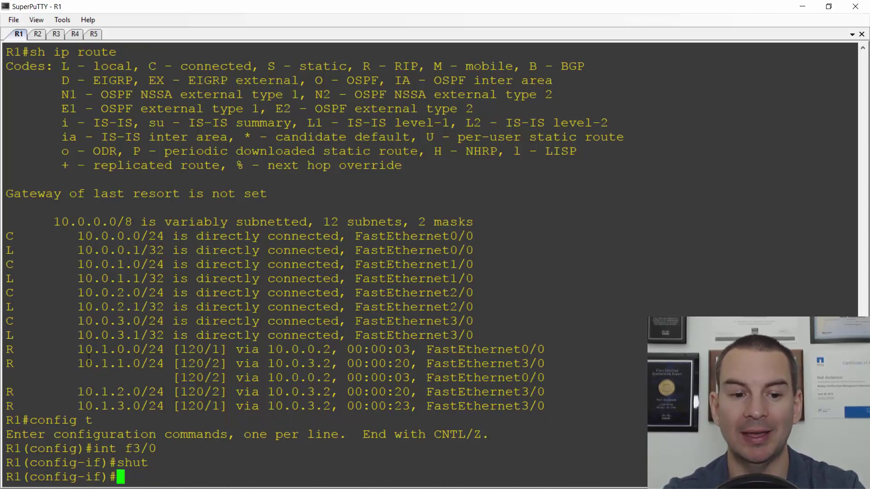
Exit configuration mode and display R1's routing table with sh ip route.
type("end")
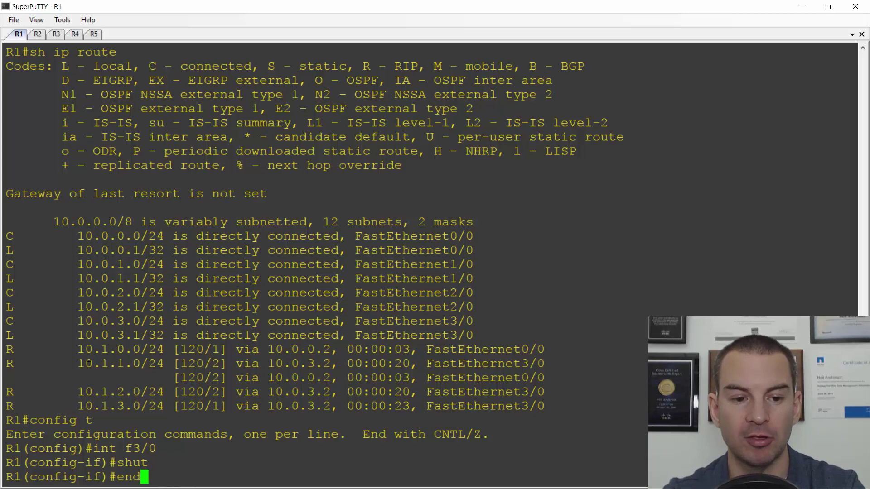
key("Return")
type("sh ip route")
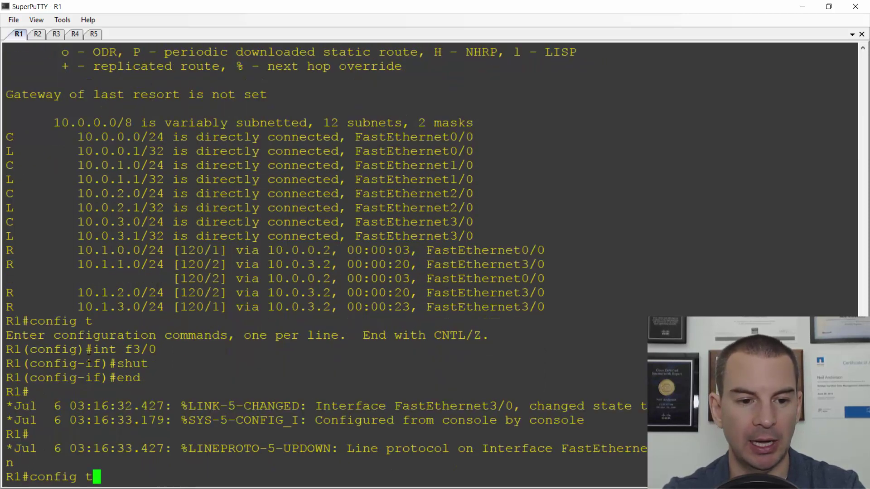
key("Return")
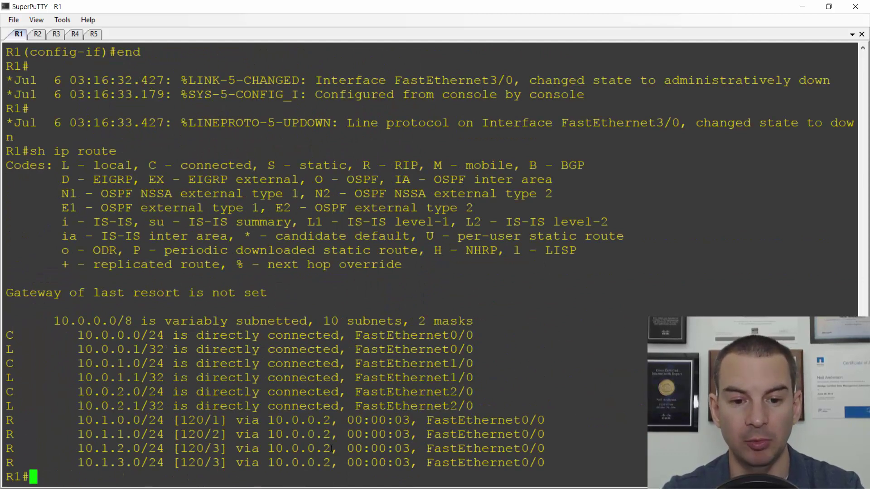
left_click_drag(331, 449, 271, 449)
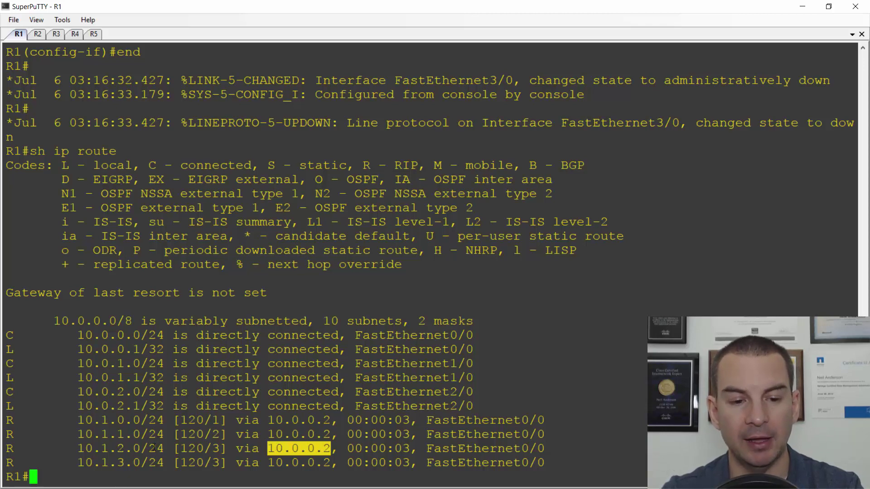
left_click_drag(164, 449, 83, 448)
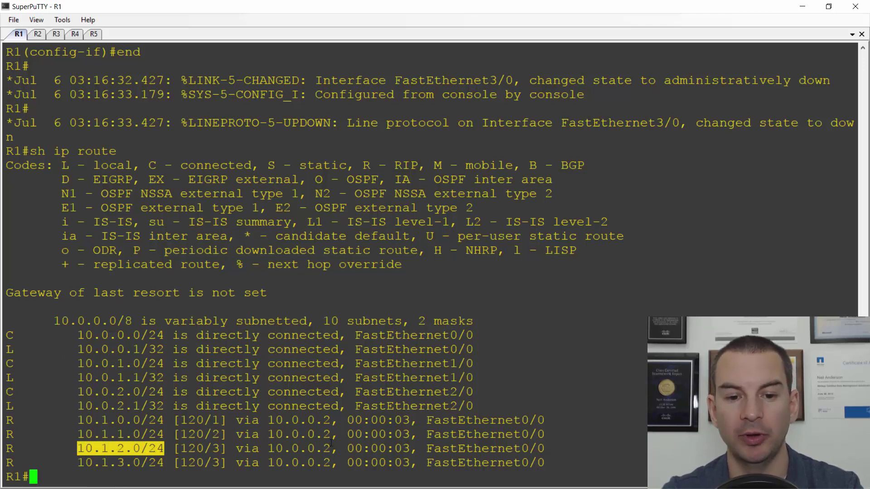
left_click_drag(338, 448, 268, 448)
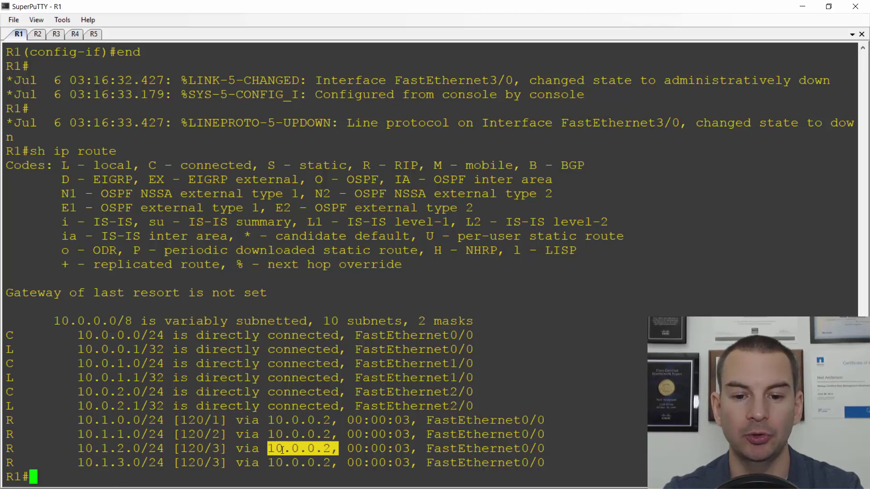
left_click_drag(544, 448, 426, 449)
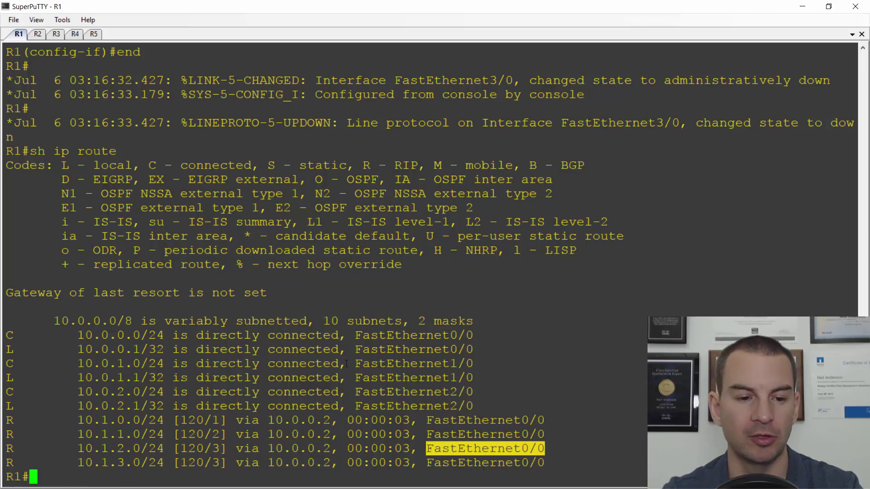
left_click(33, 378)
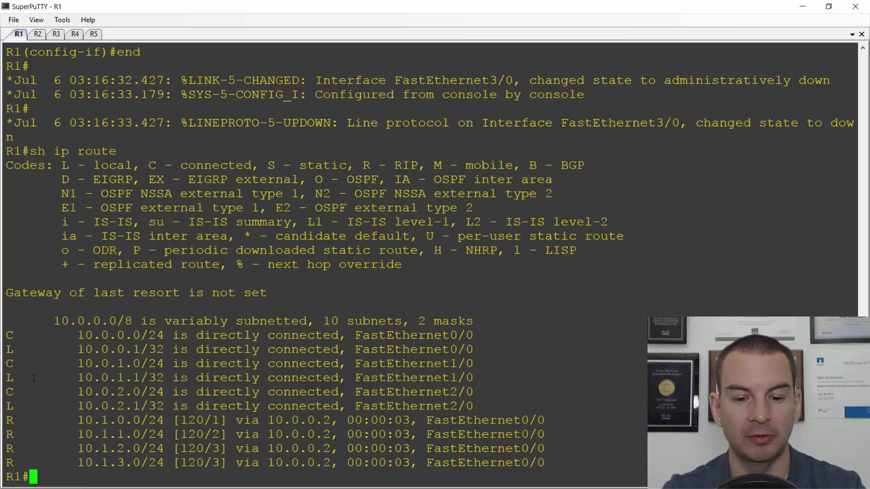
type("confi")
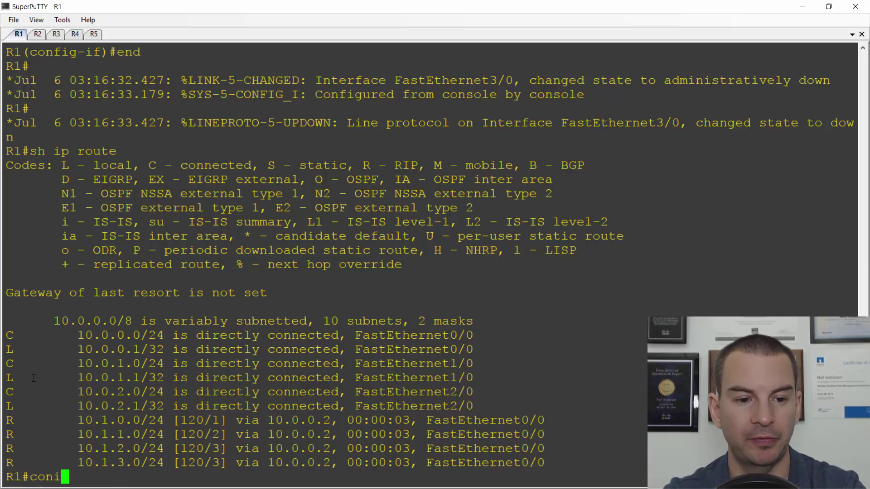
type("g t")
Re-enable interface FastEthernet3/0 on R1 with no shut and exit configuration mode.
key("Return")
type("int ")
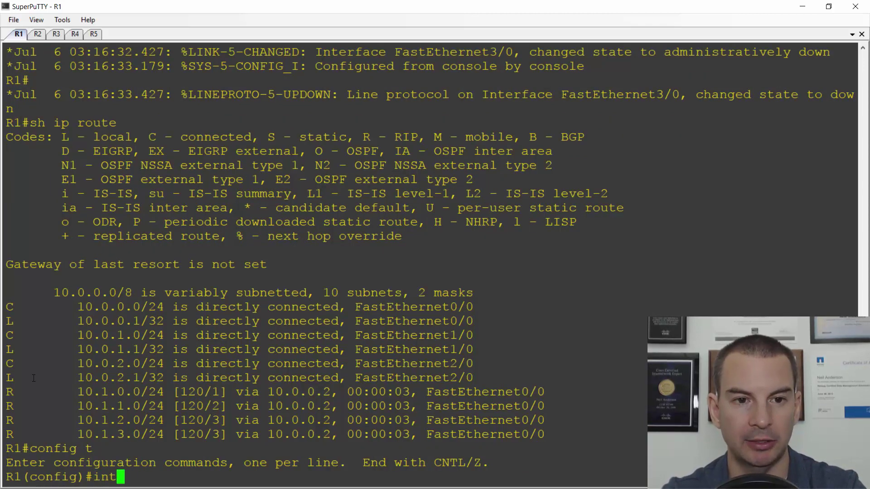
type("f")
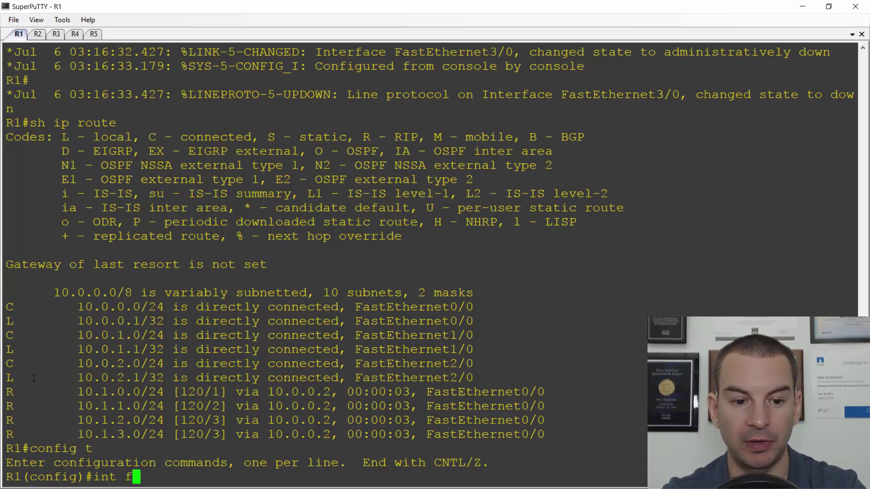
type("3/0")
key("Return")
type("no shut")
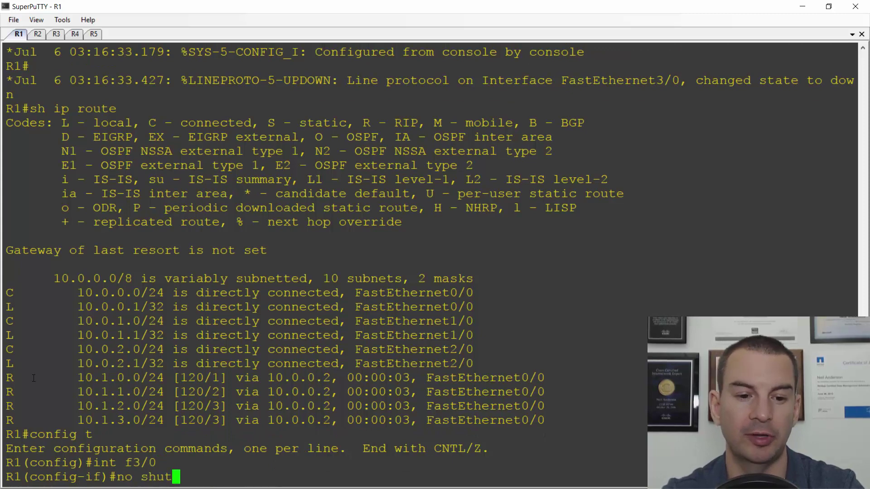
key("Return")
type("end")
key("Return")
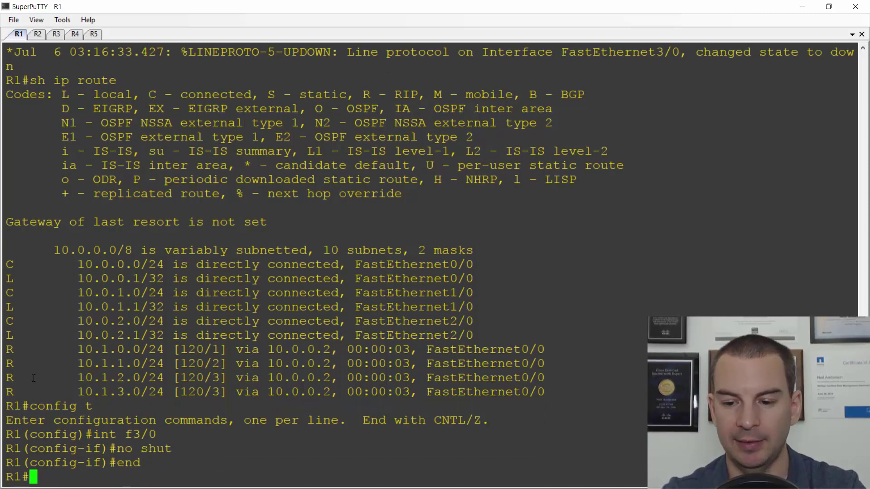
Redisplay R1's routing table, highlighting 10.0.0.2 as the next hop for 10.1.2.0/24.
type("sh ip route")
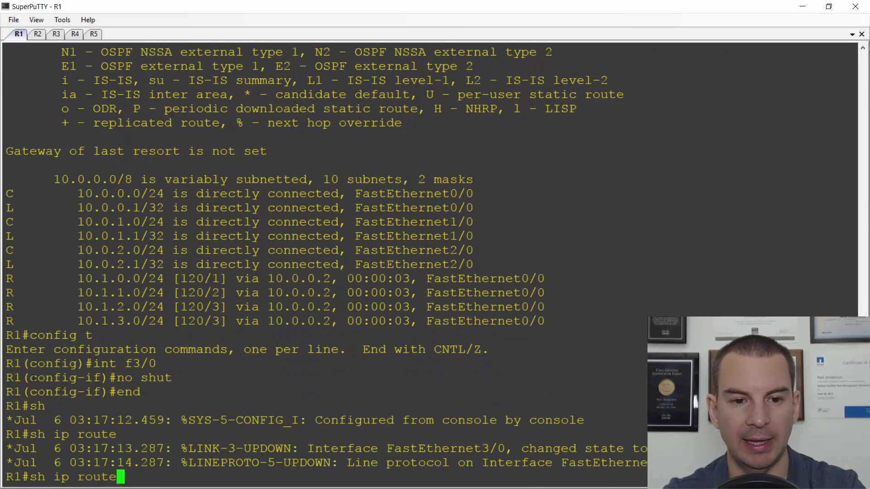
key("Return")
key("space")
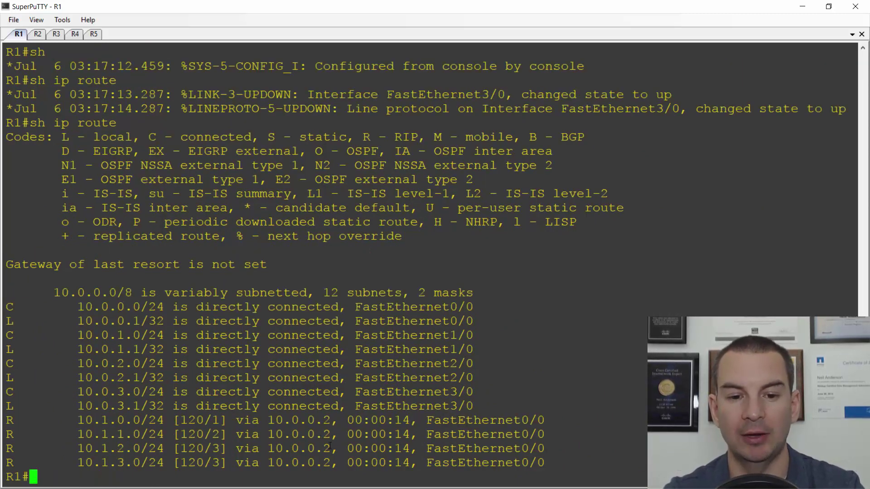
left_click_drag(333, 449, 271, 449)
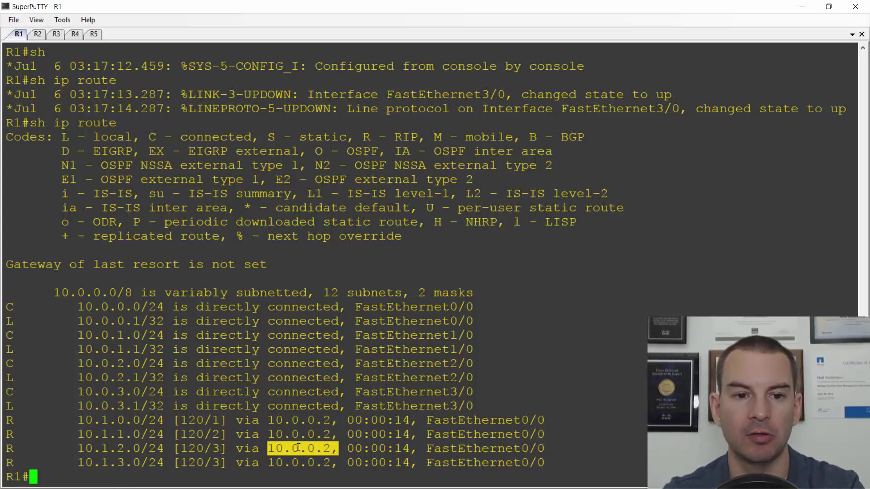
key("alt+Tab")
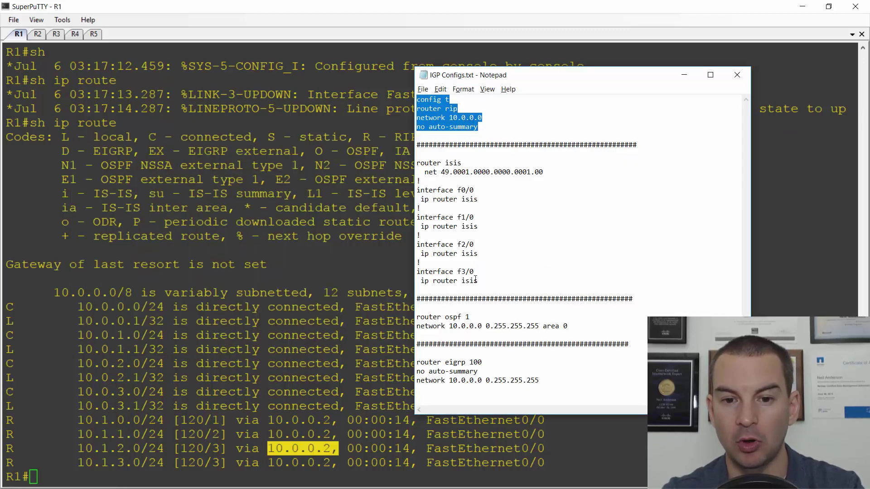
Add a 'config t' line above 'router isis' in the notes and select the whole IS-IS block.
left_click_drag(480, 281, 418, 164)
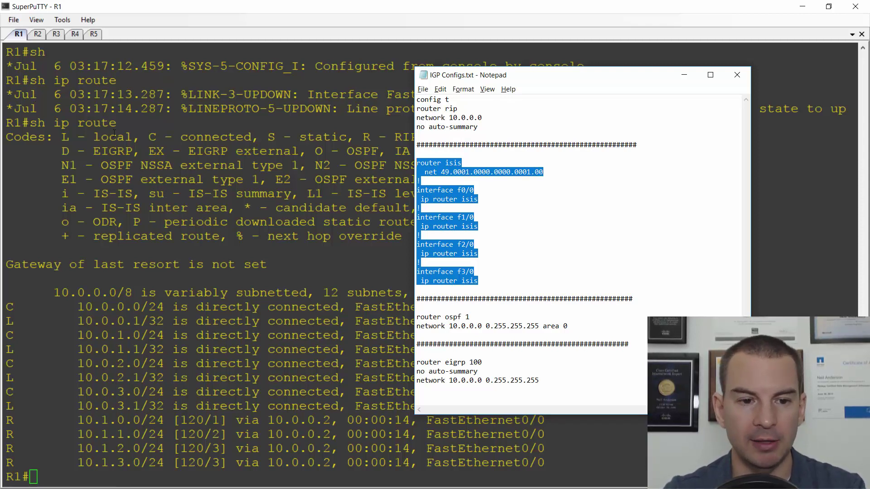
left_click(417, 154)
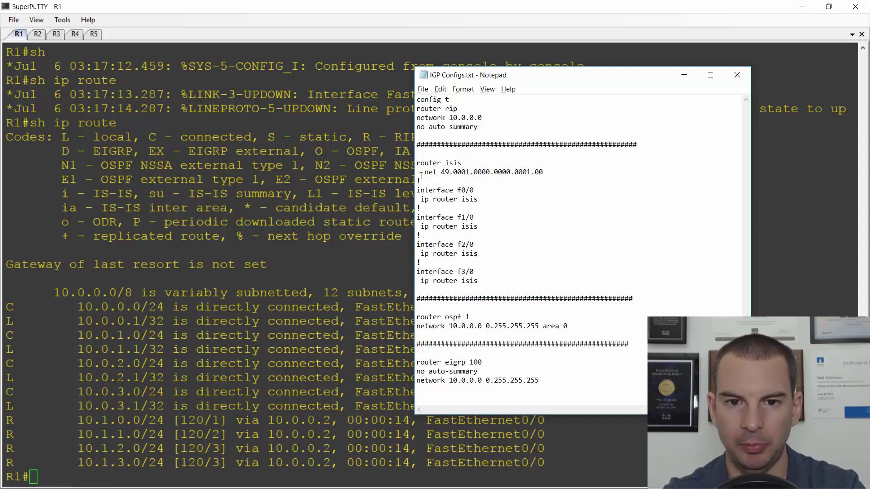
type("config t")
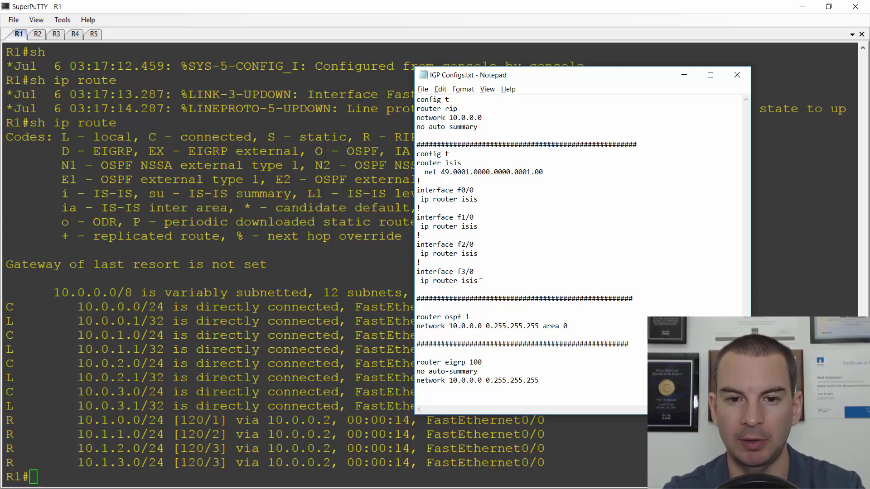
left_click_drag(478, 281, 416, 154)
key("ctrl+c")
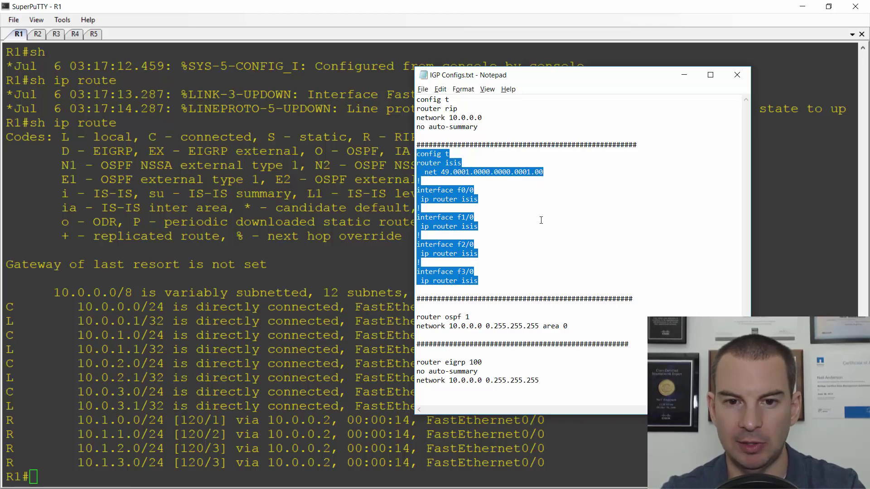
Paste the IS-IS block with NET 49.0001.0000.0000.0001.00 into R1.
left_click(196, 317)
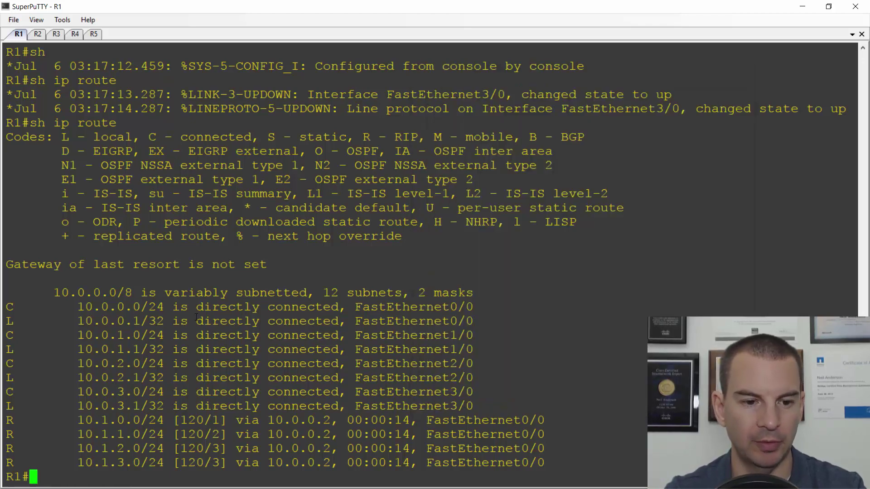
right_click(196, 317)
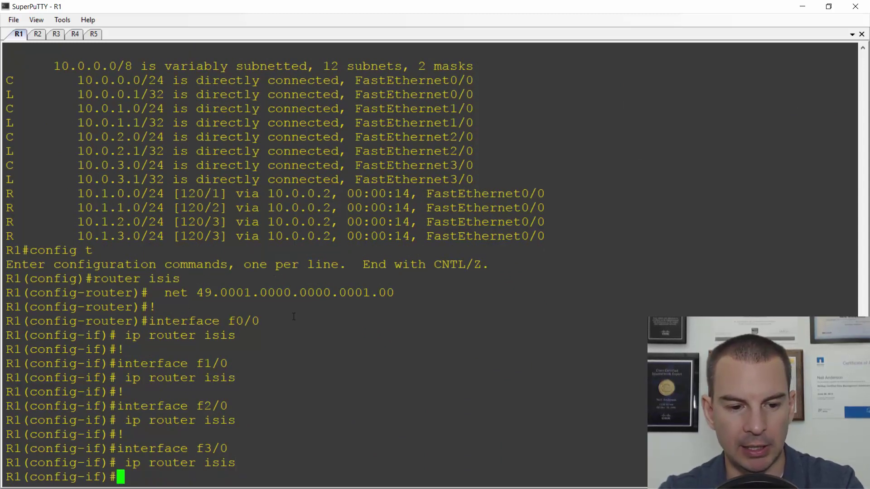
key("alt+Tab")
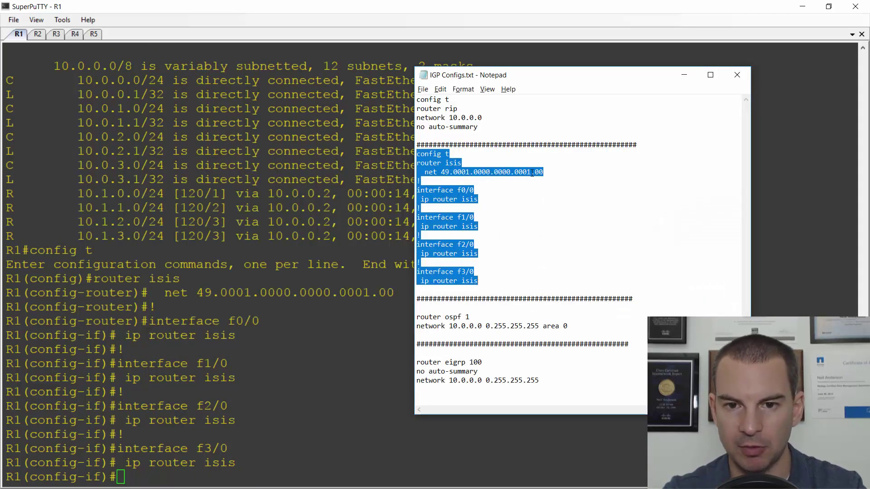
Change the notes' NET to 49.0001.0000.0000.0002.00 and copy the IS-IS block for R2.
left_click(532, 174)
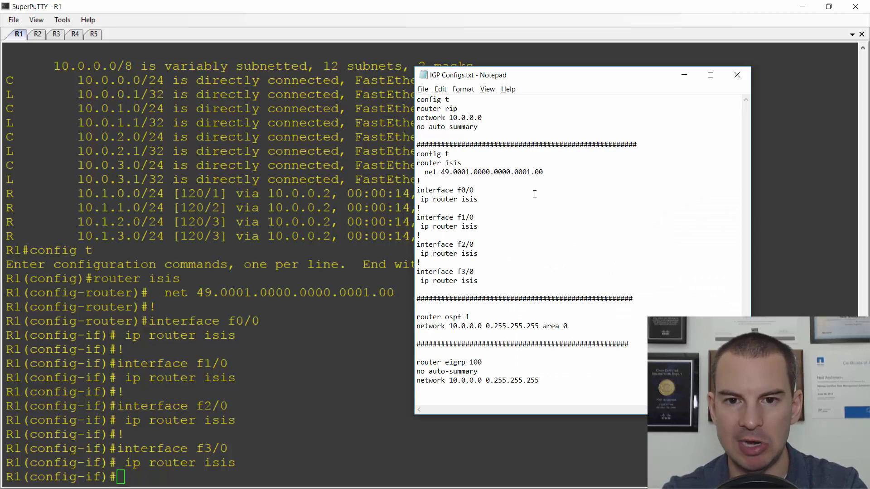
key("BackSpace")
type("2")
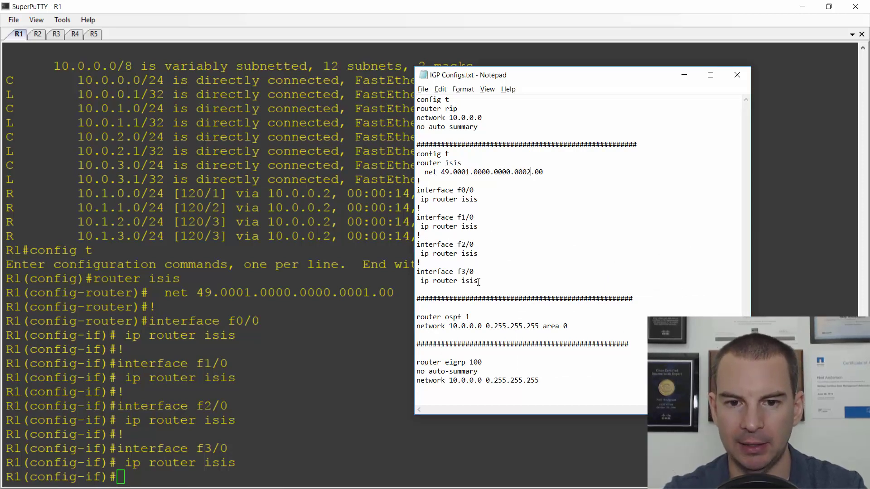
left_click_drag(478, 282, 409, 154)
key("ctrl+c")
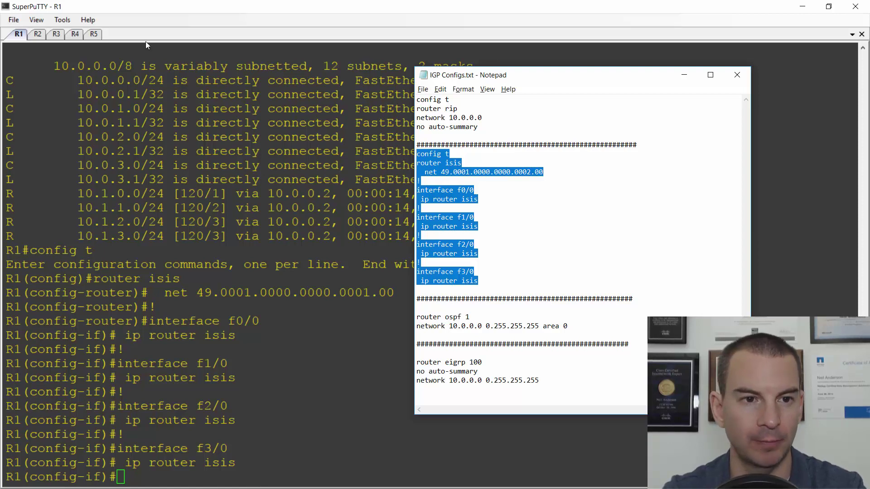
left_click(32, 33)
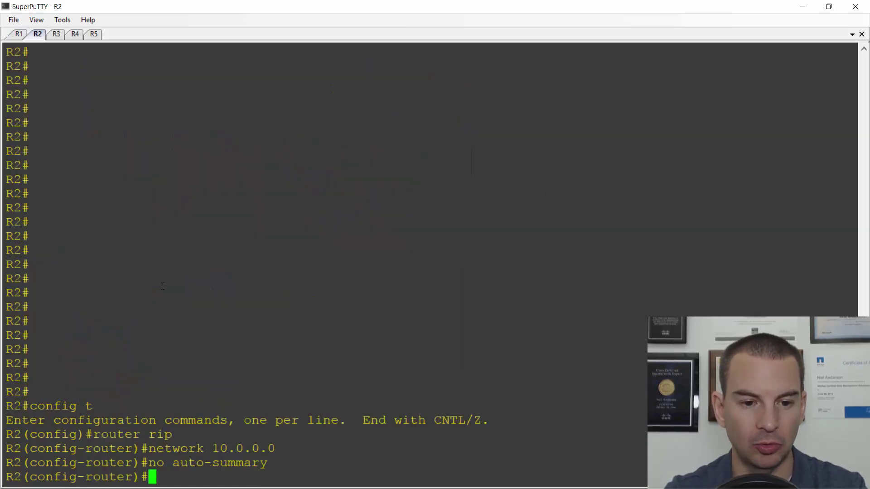
Paste the IS-IS block into R2, then change the NET to 0003.00 and copy it.
right_click(130, 229)
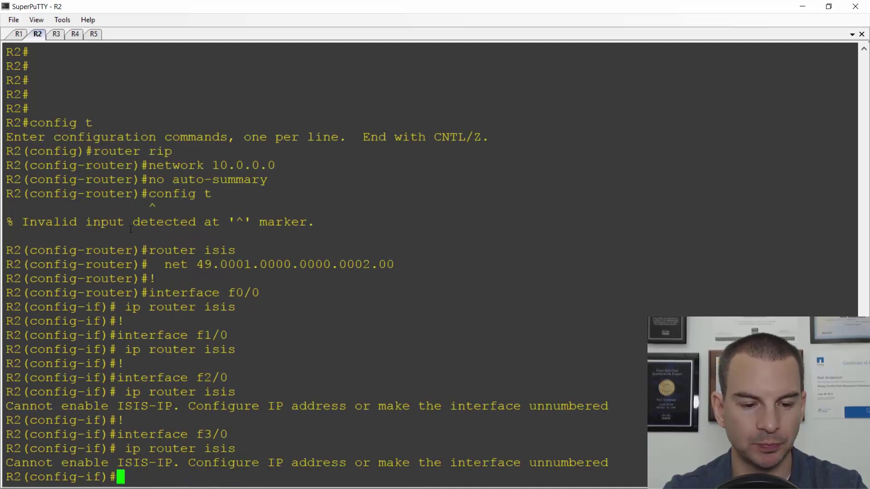
key("alt+Tab")
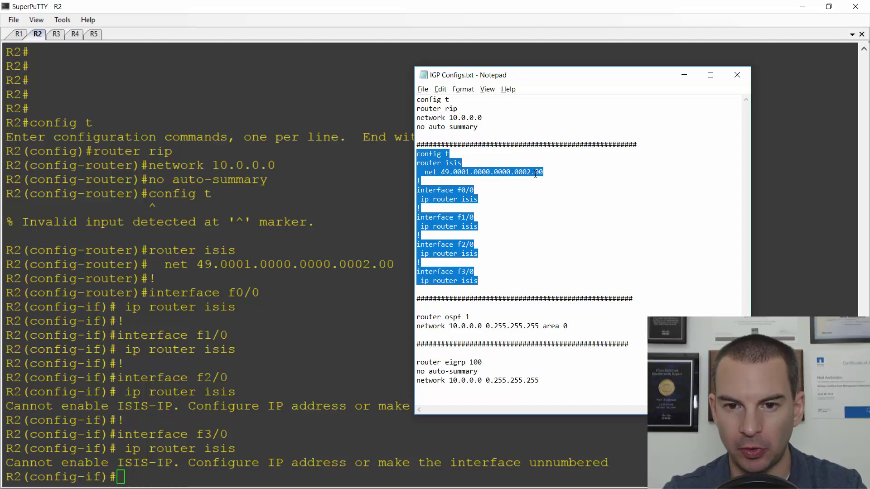
left_click(534, 174)
key("BackSpace")
type("3")
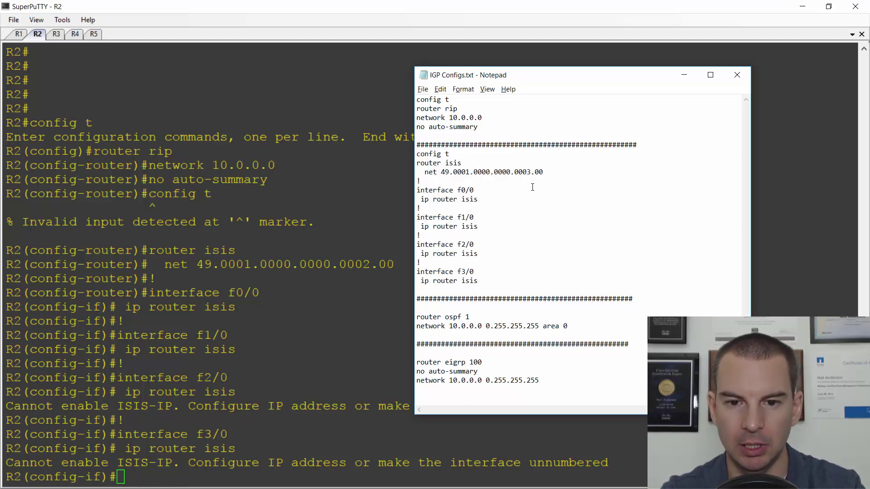
left_click_drag(484, 281, 417, 155)
key("ctrl+c")
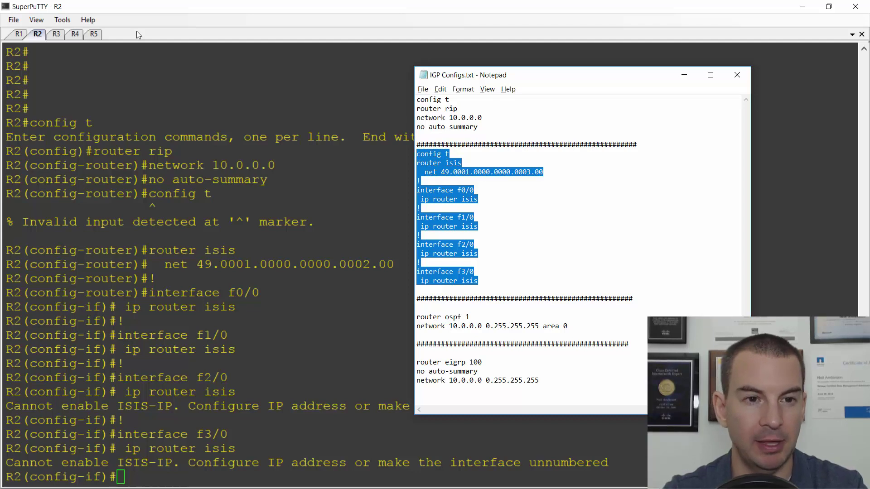
Paste the IS-IS block into R3, then change the NET to 0004.00 and copy it.
left_click(53, 35)
right_click(90, 207)
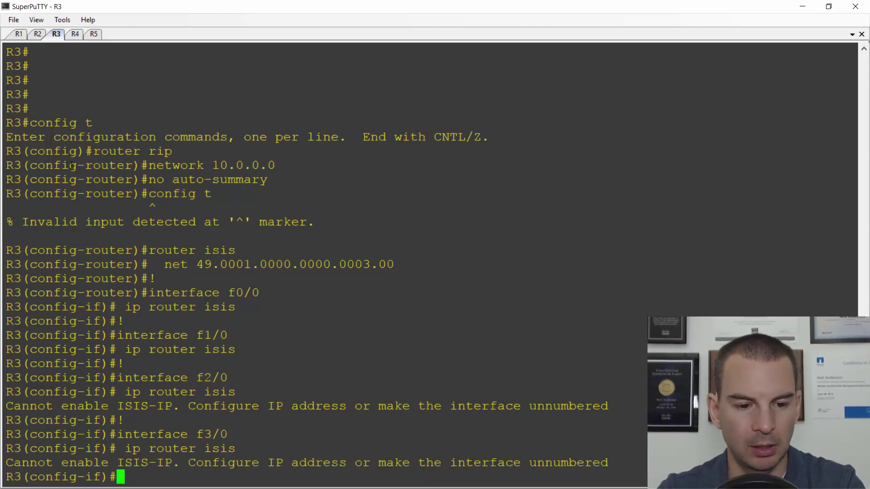
key("alt+Tab")
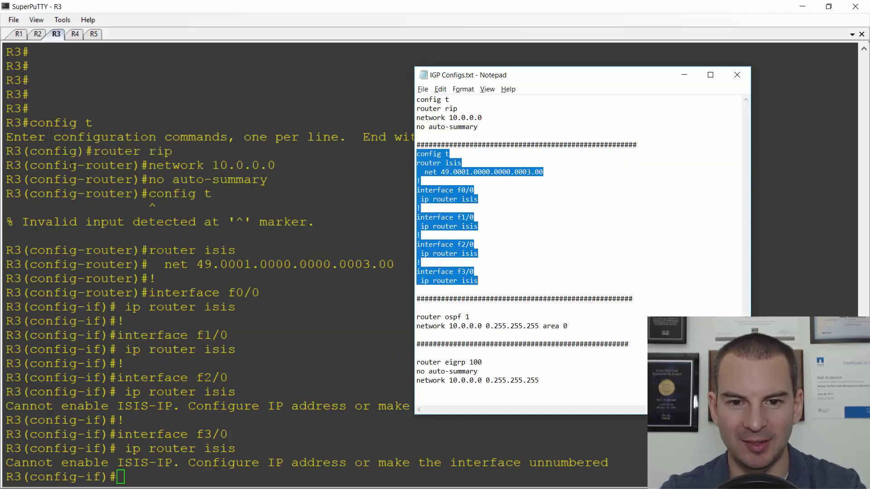
left_click(532, 172)
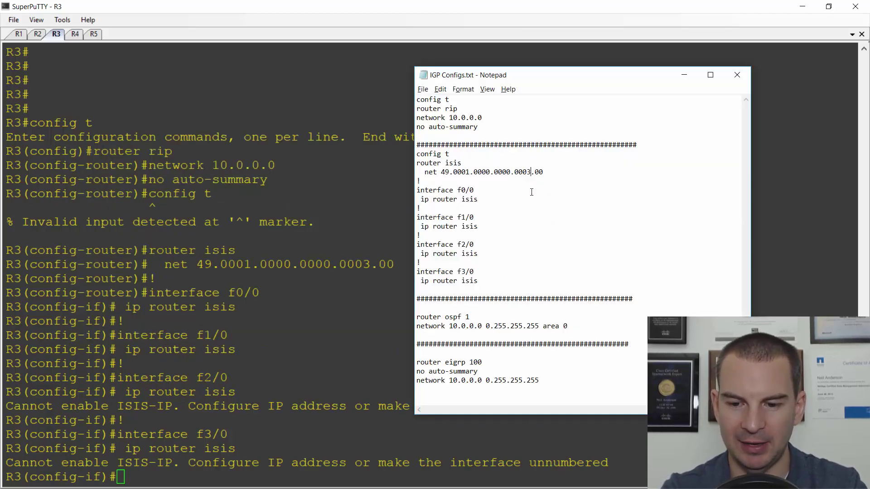
key("BackSpace")
type("4")
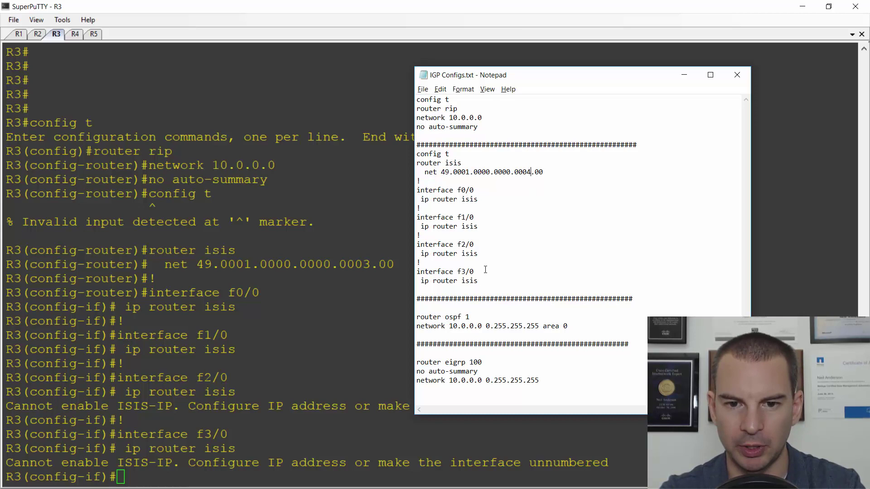
left_click_drag(480, 281, 409, 157)
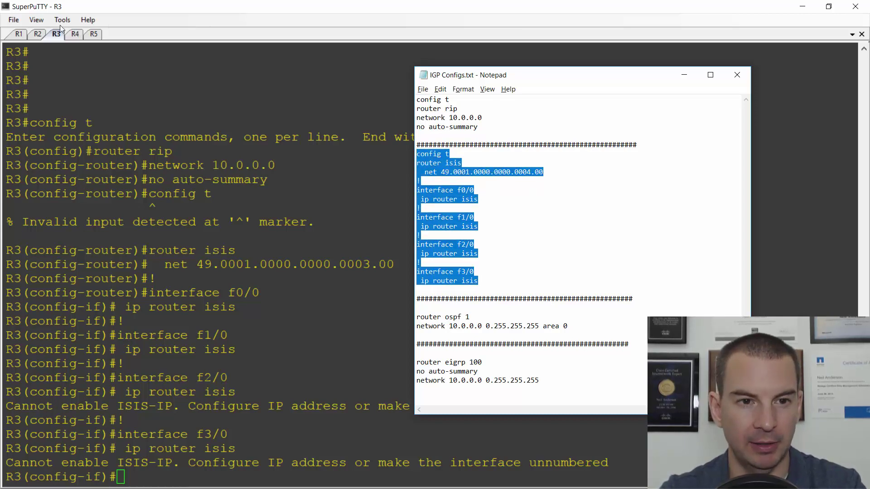
Paste the IS-IS block into R4, then change the NET to 0005.00 and copy it.
left_click(75, 33)
right_click(67, 129)
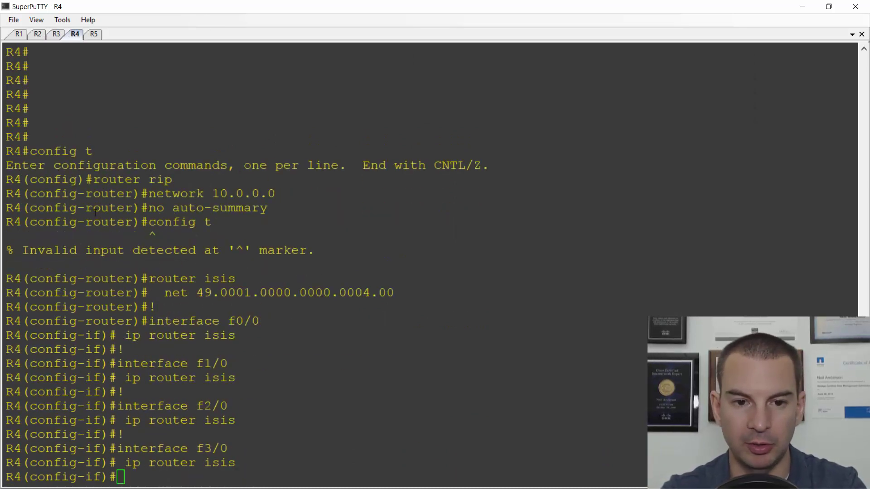
key("alt+Tab")
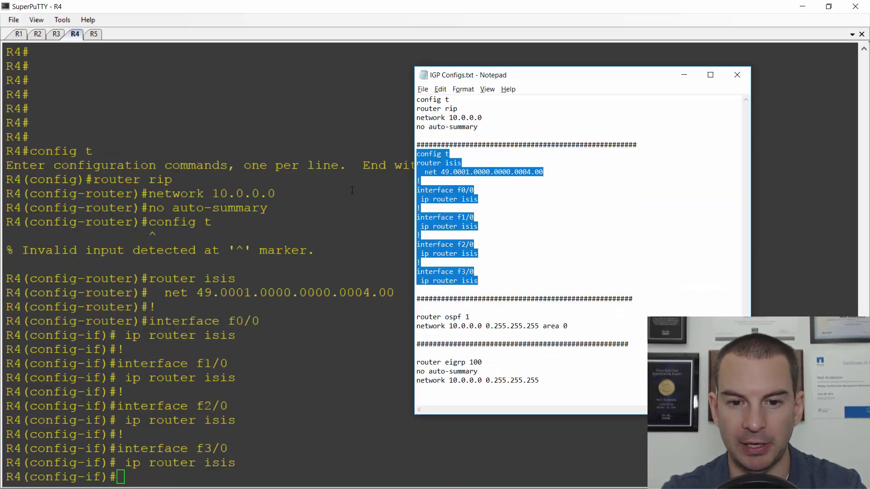
left_click(531, 172)
key("BackSpace")
type("5")
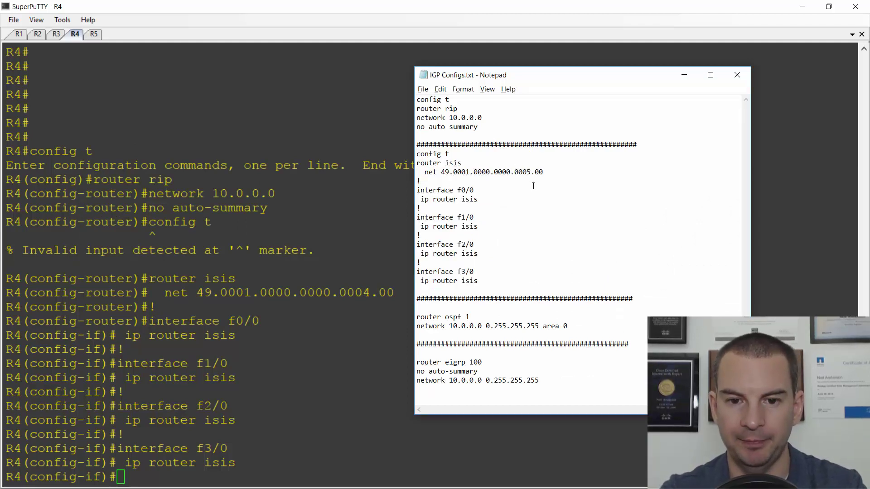
left_click_drag(479, 281, 406, 157)
key("ctrl+c")
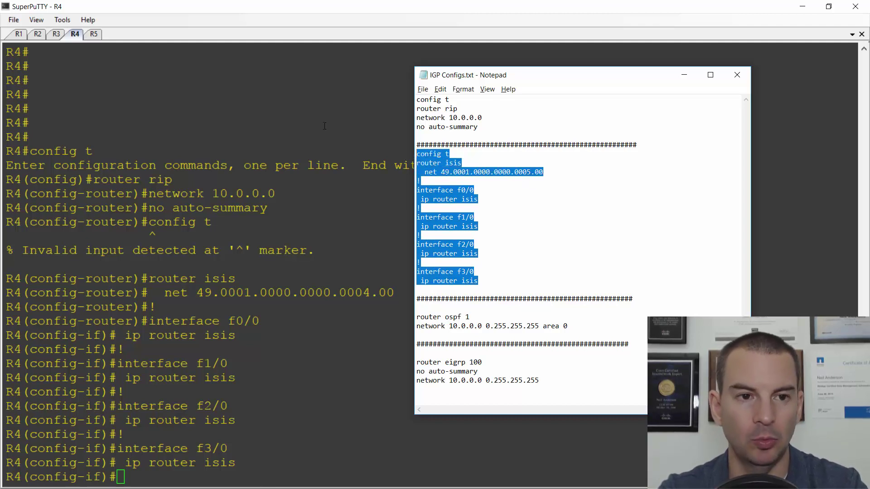
Paste the IS-IS block with NET ending 0005.00 into R5 and return to R1.
left_click(98, 34)
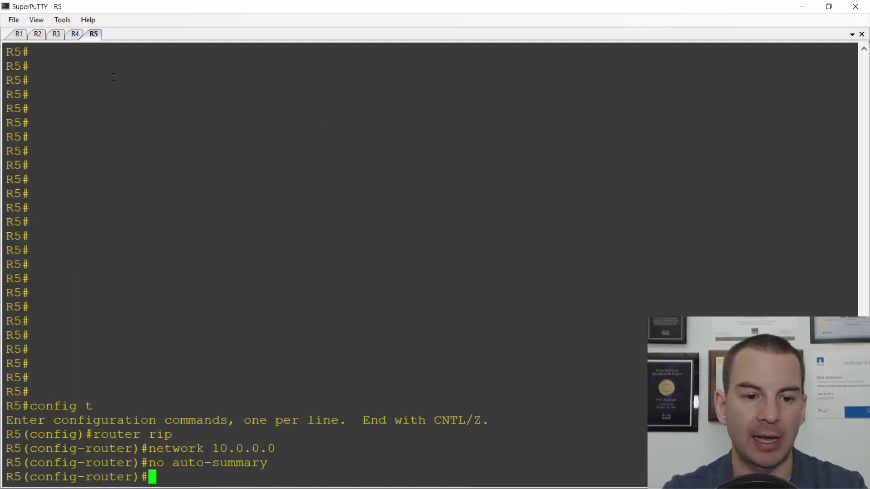
right_click(125, 217)
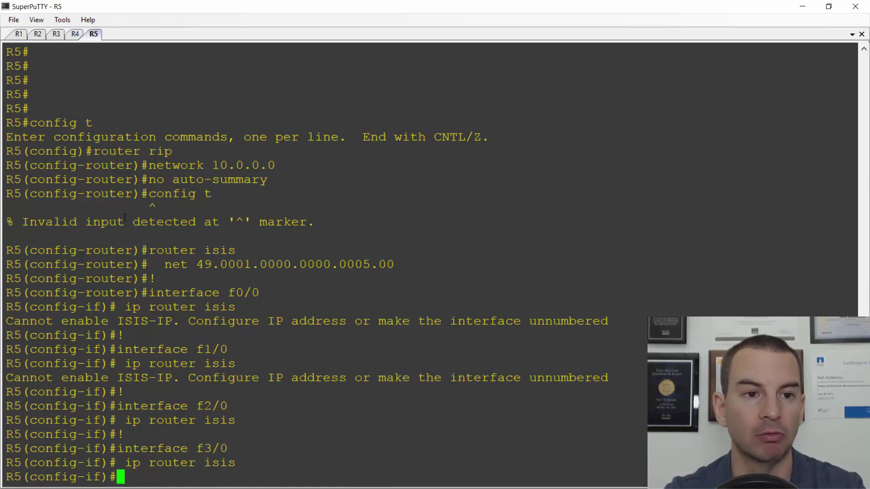
left_click(19, 33)
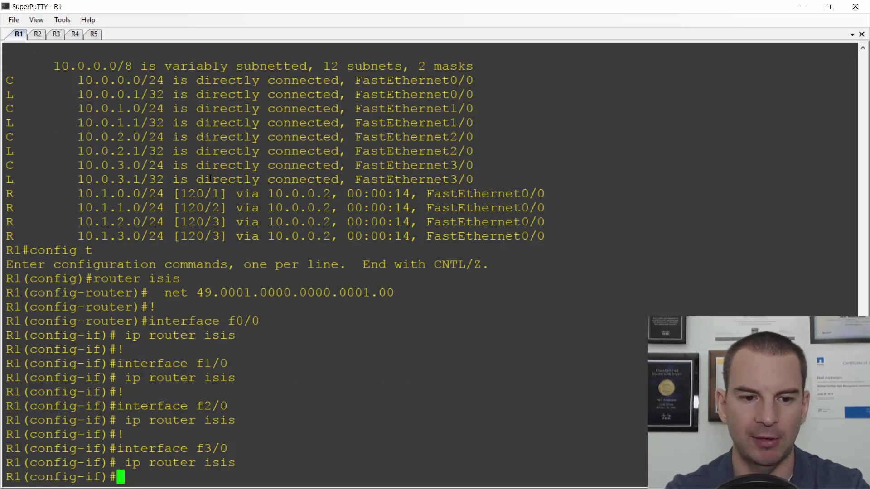
Exit configuration mode on R1 and display its full IS-IS routing table.
type("end")
key("Return")
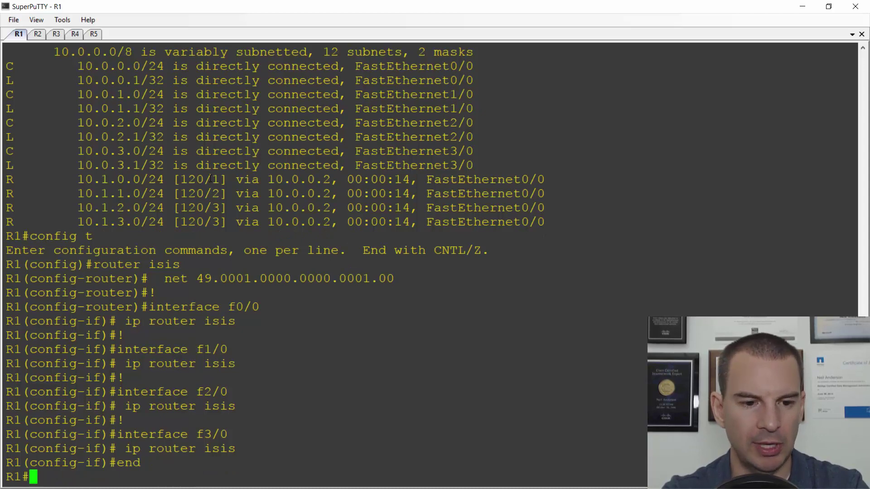
type("sh ip route")
key("Return")
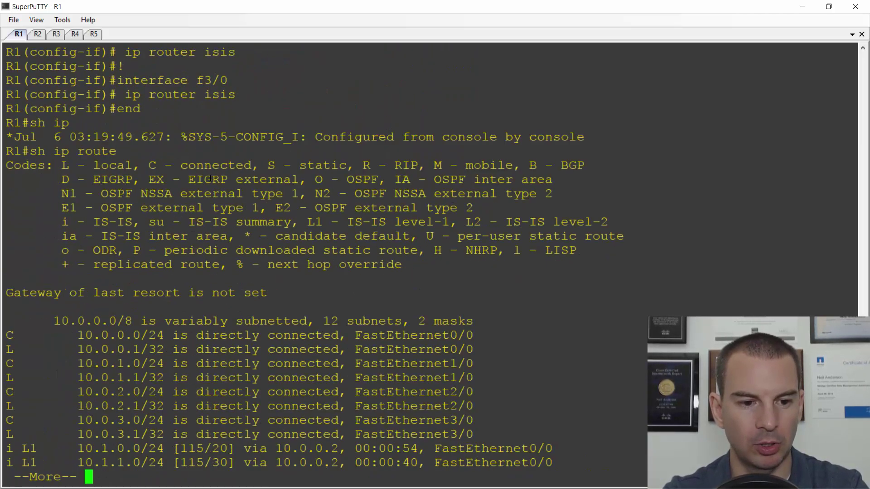
key("space")
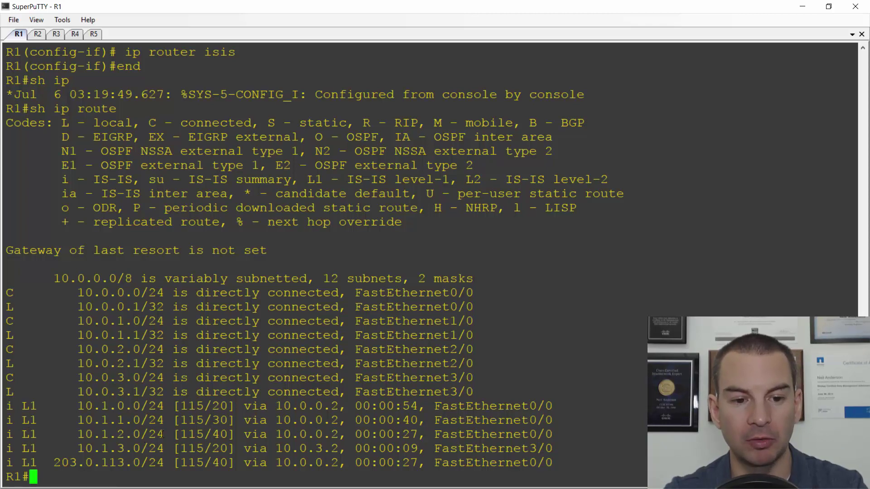
Highlight the 10.1.2.0/24 route, its 10.0.0.2 next hop and the FastEthernet0/0 interface.
left_click_drag(163, 435, 81, 437)
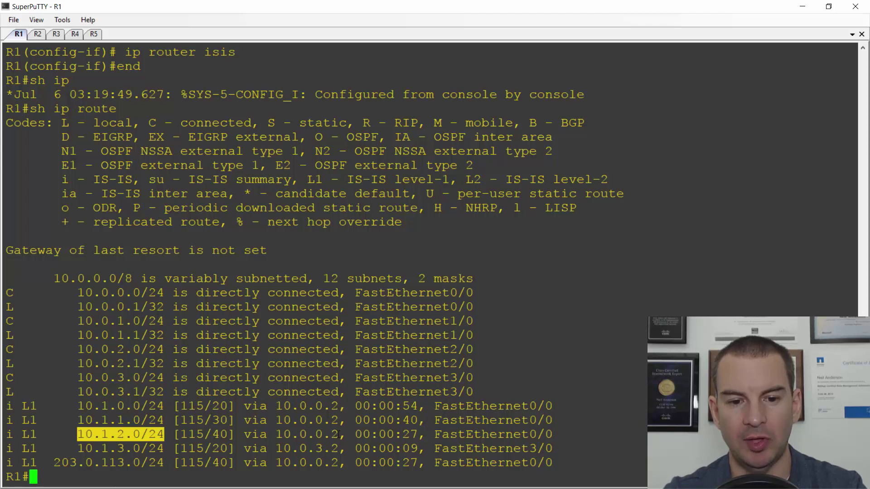
left_click_drag(339, 434, 280, 434)
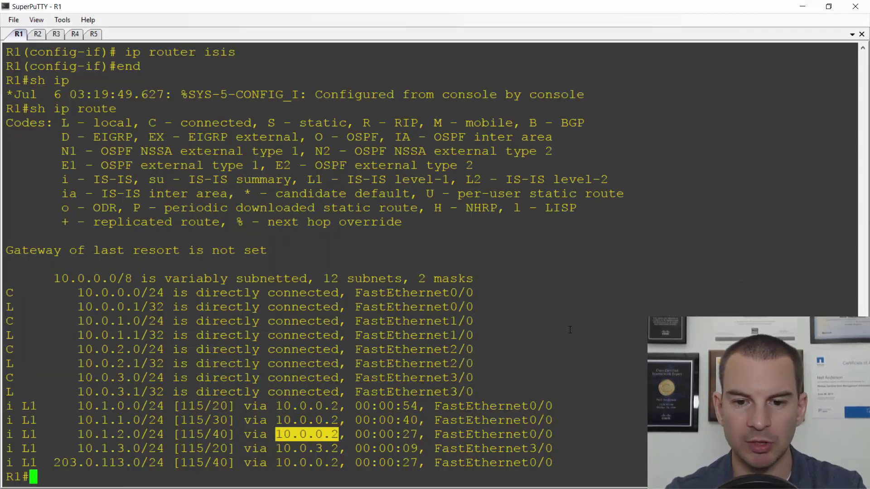
left_click_drag(553, 434, 438, 435)
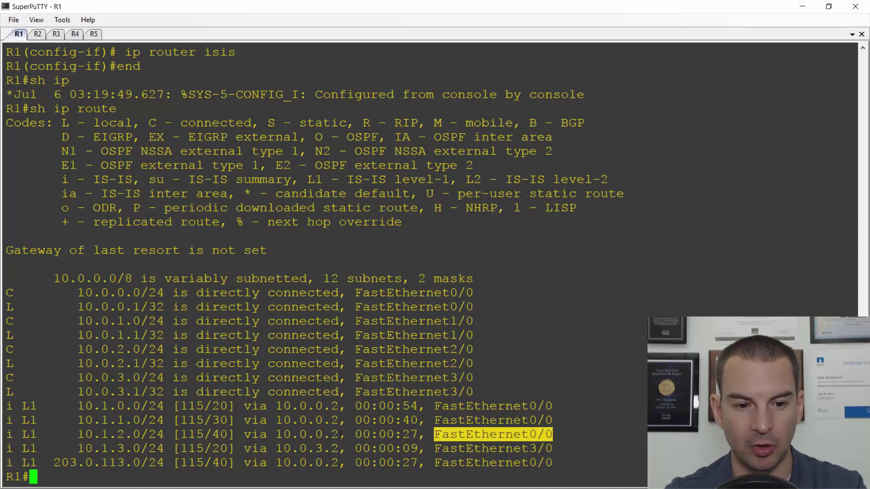
left_click_drag(346, 434, 281, 436)
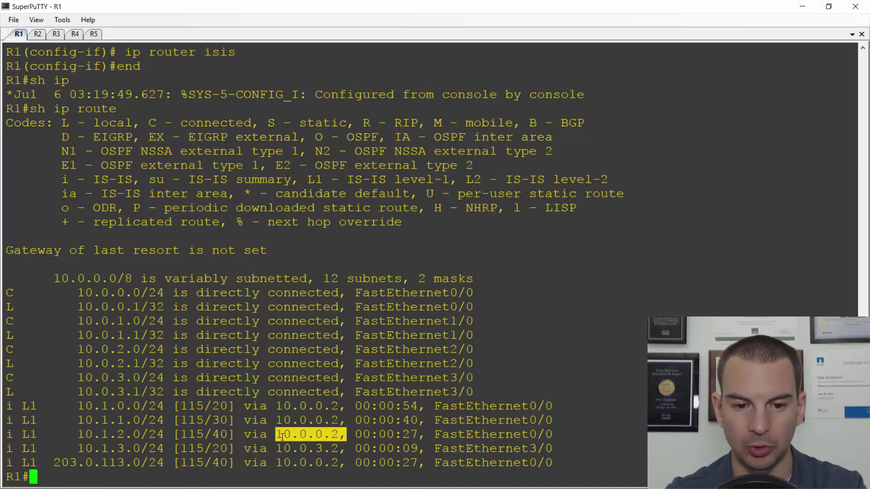
Rerun sh ip route on R1 and highlight 10.1.2.0/24's new exit interface FastEthernet3/0.
left_click(309, 438)
key("Up")
key("Return")
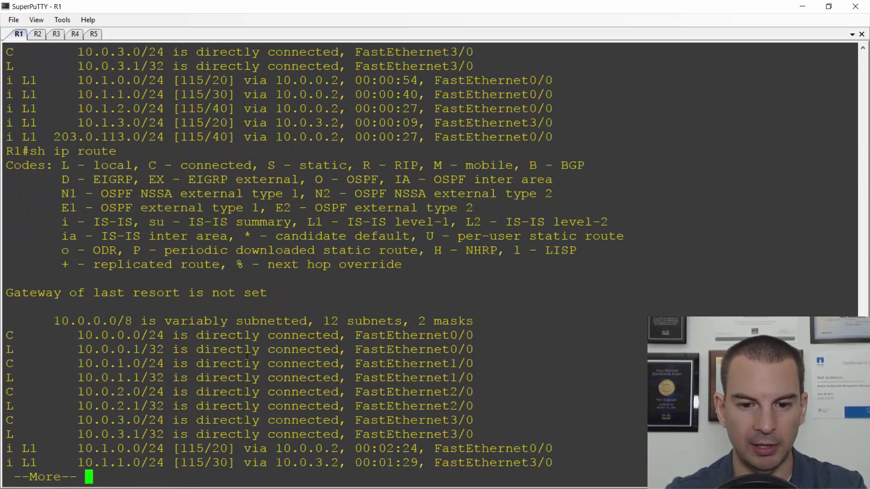
key("space")
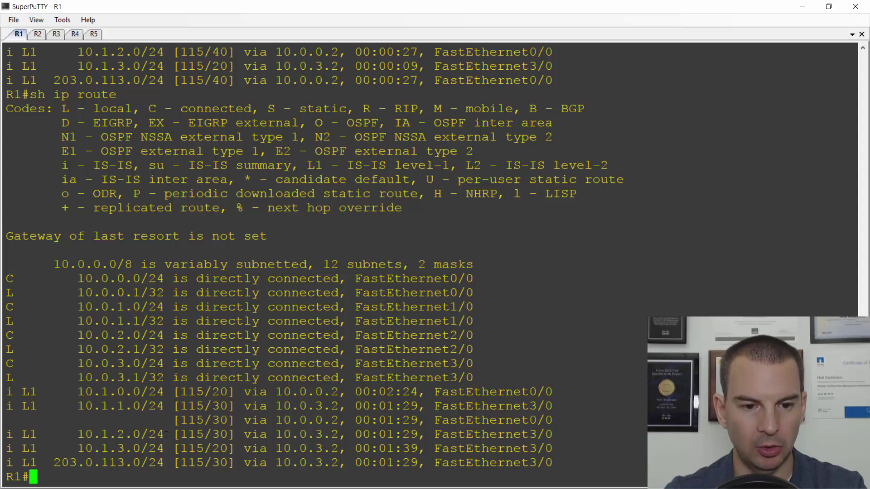
left_click_drag(168, 434, 82, 434)
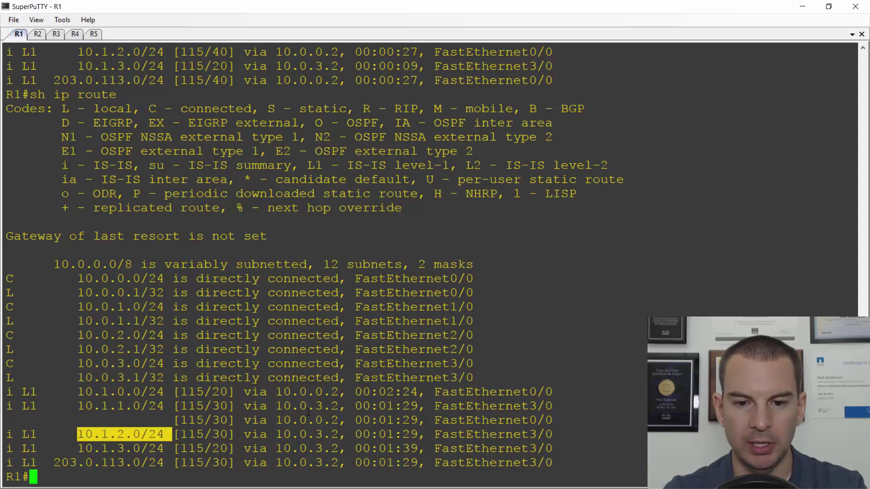
left_click_drag(552, 434, 434, 434)
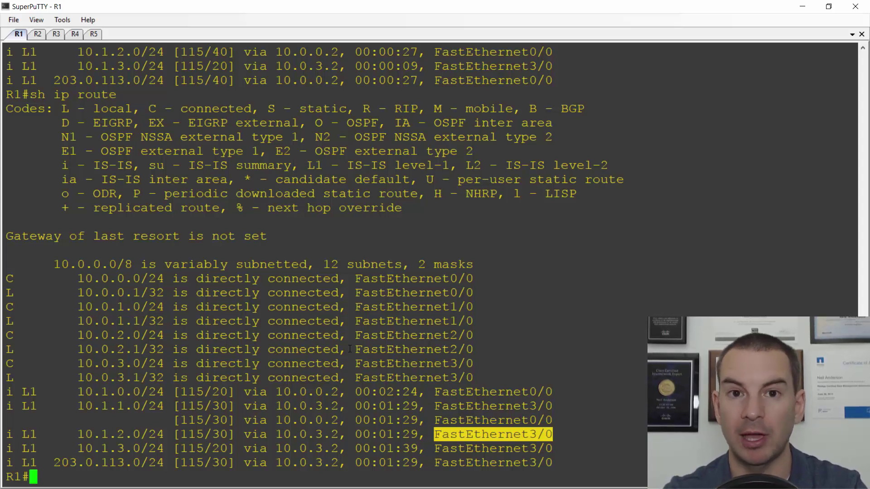
Shut down R1's FastEthernet3/0 and return to the privileged prompt.
type("con")
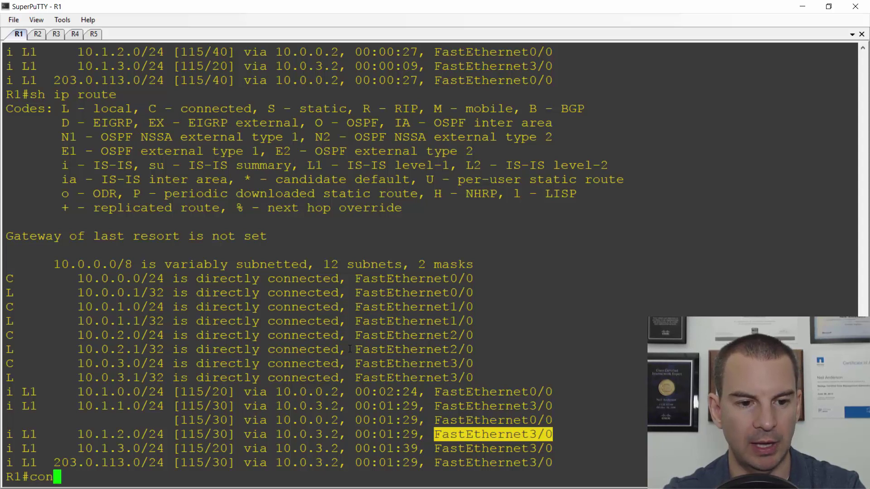
type("fig t")
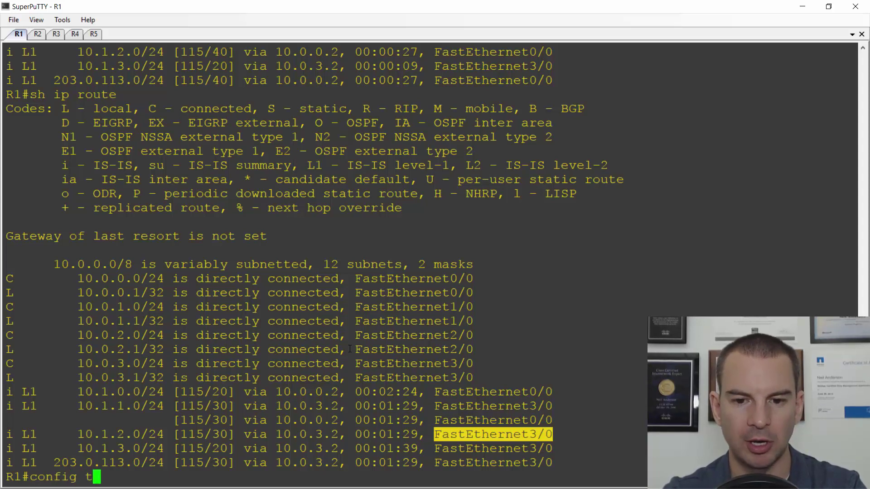
key("Return")
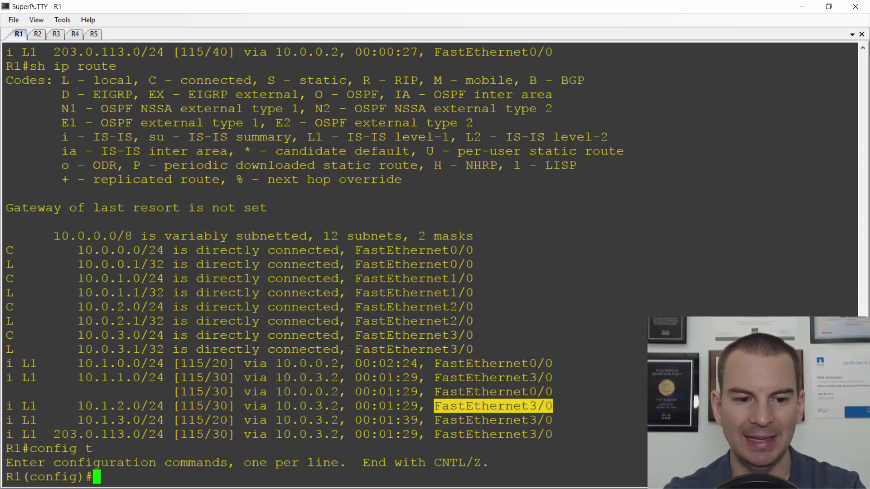
type("int f3/")
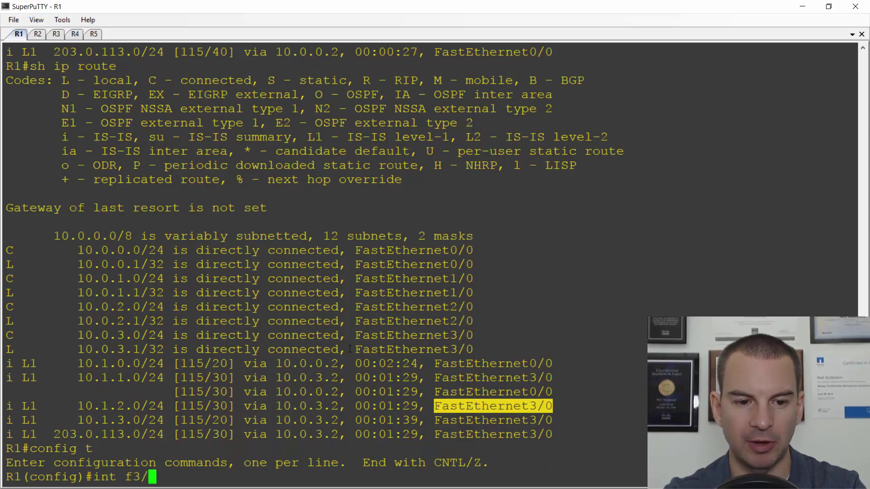
type("0")
key("Return")
type("shut")
key("Return")
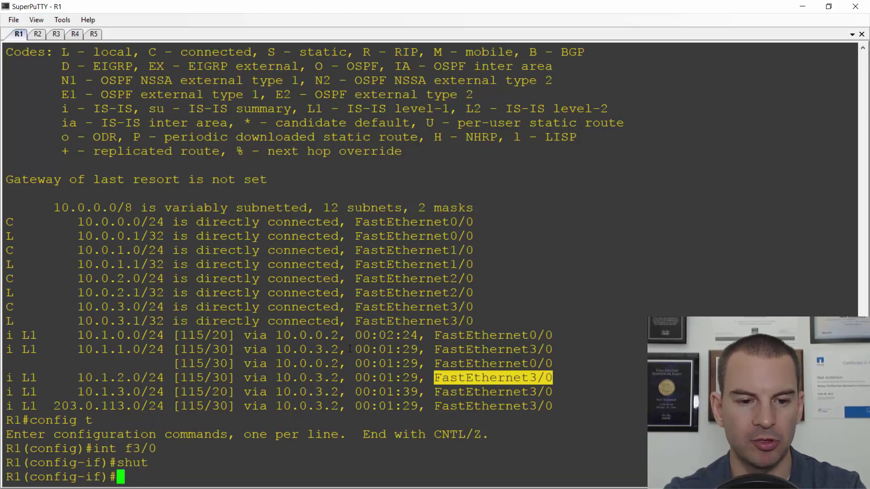
type("end")
key("Return")
Display R1's routing table and highlight 10.1.2.0/24 with its 10.0.3.2 next hop.
type("s")
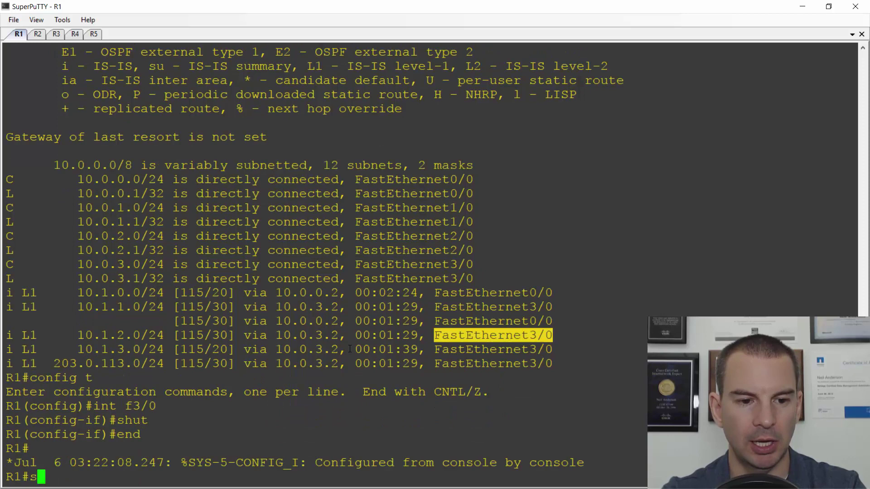
type("h ip route")
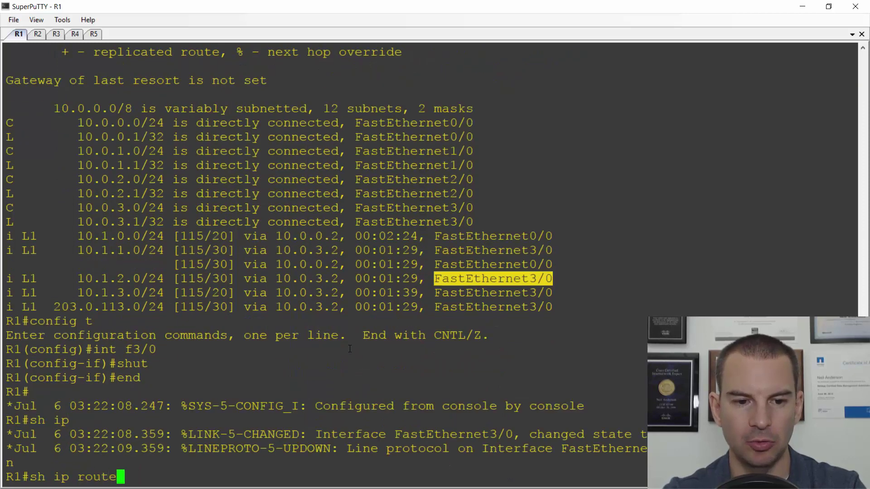
key("Return")
key("space")
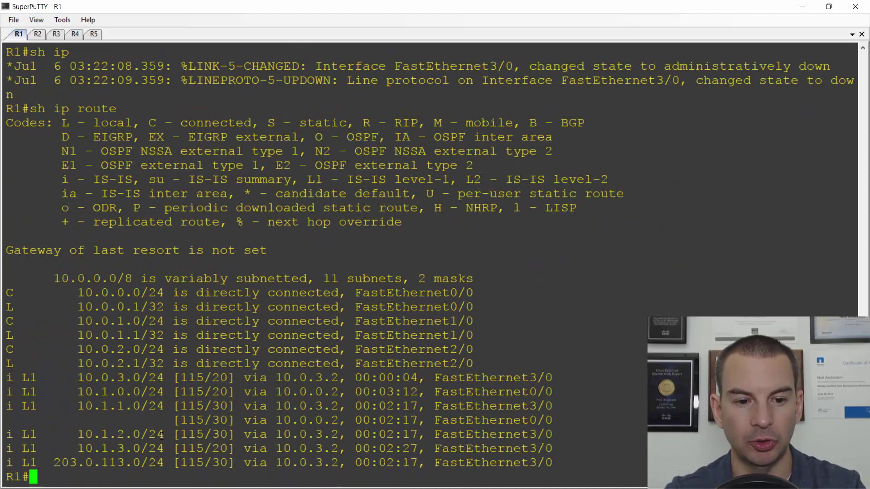
left_click_drag(164, 435, 77, 434)
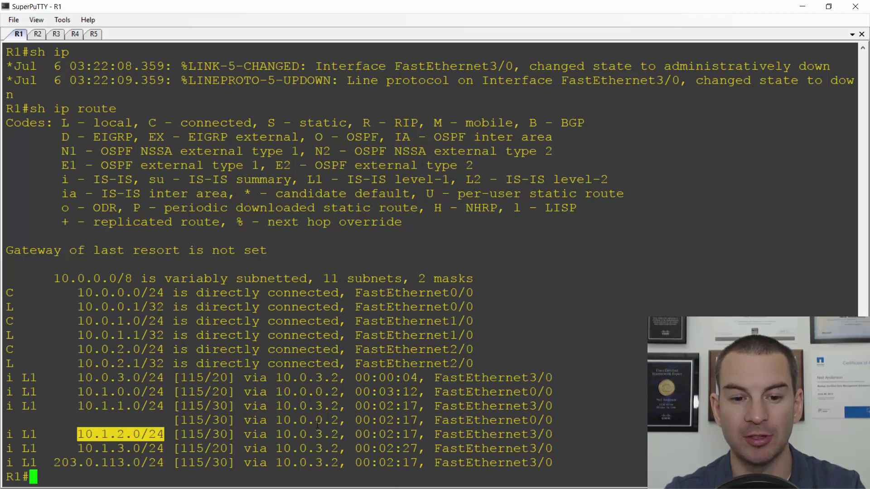
left_click_drag(346, 434, 279, 434)
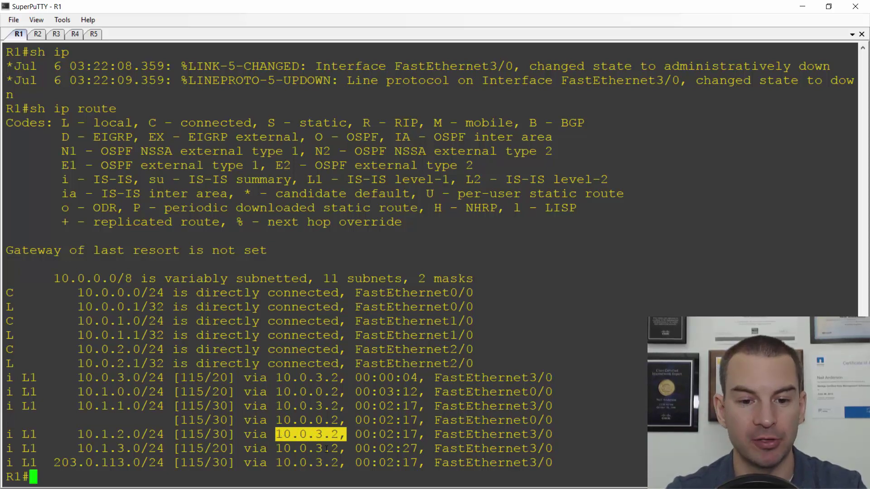
left_click(267, 354)
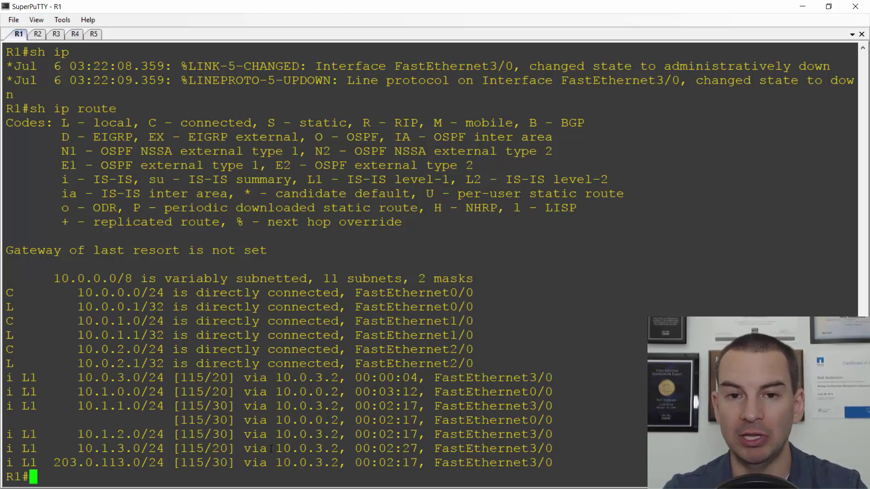
Rerun sh ip route and highlight 10.1.2.0/24 now reached via 10.0.0.2.
key("Up")
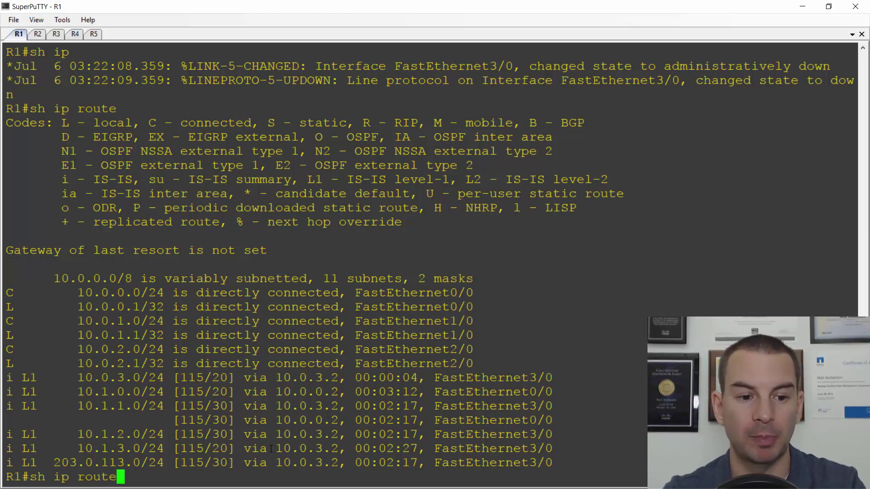
key("Return")
key("space")
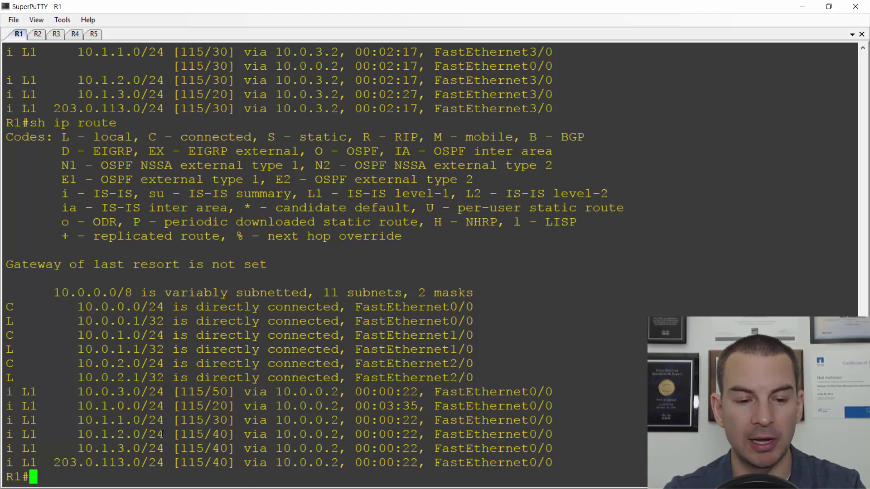
left_click_drag(161, 434, 83, 434)
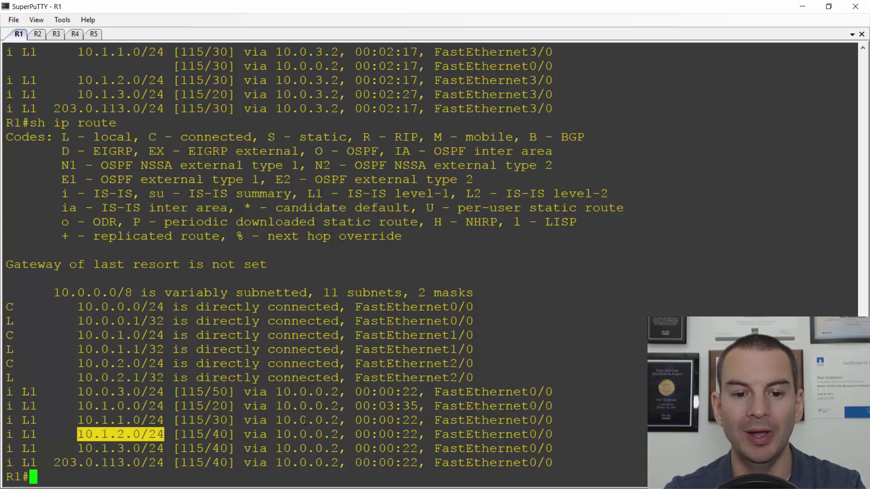
left_click_drag(345, 434, 280, 434)
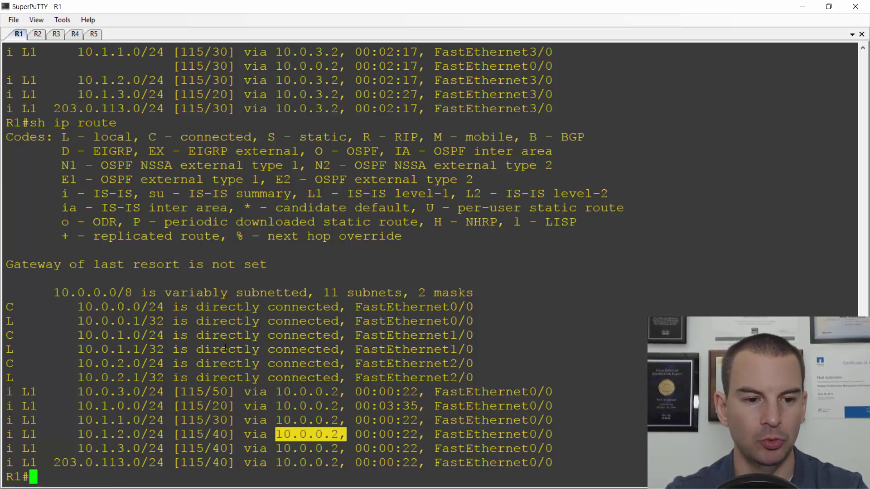
Re-enable R1's FastEthernet3/0 with no shut, then bring the IGP Configs notes forward.
type("co")
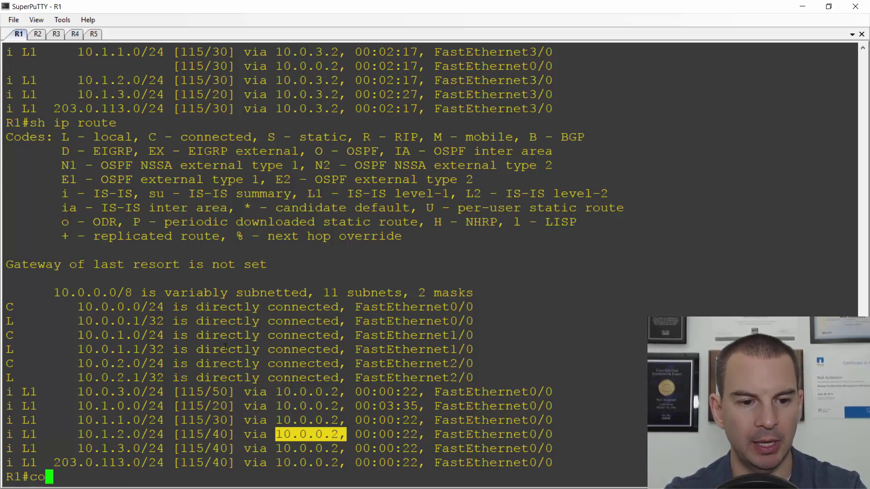
type("nfig t")
key("Return")
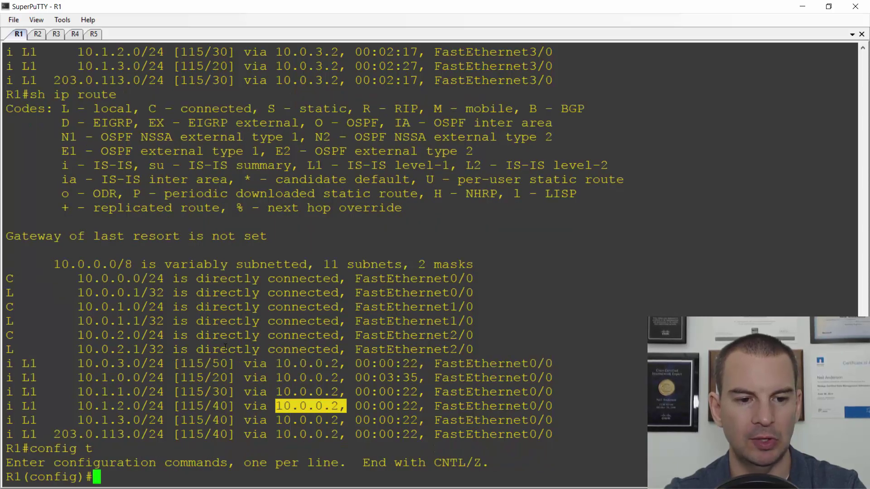
type("int f3/0")
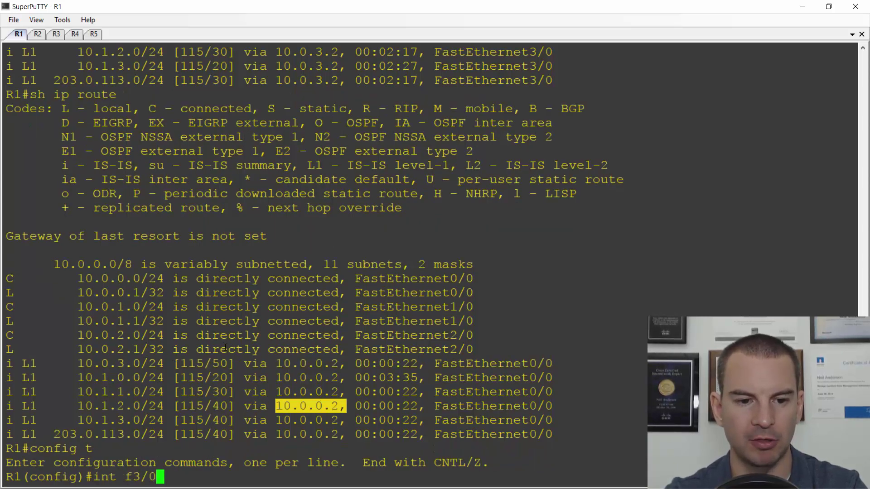
key("Return")
type("no shut")
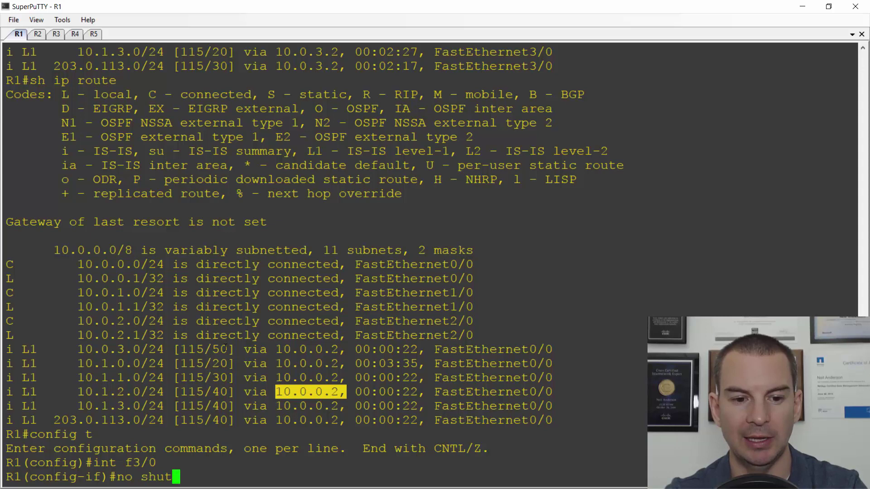
key("Return")
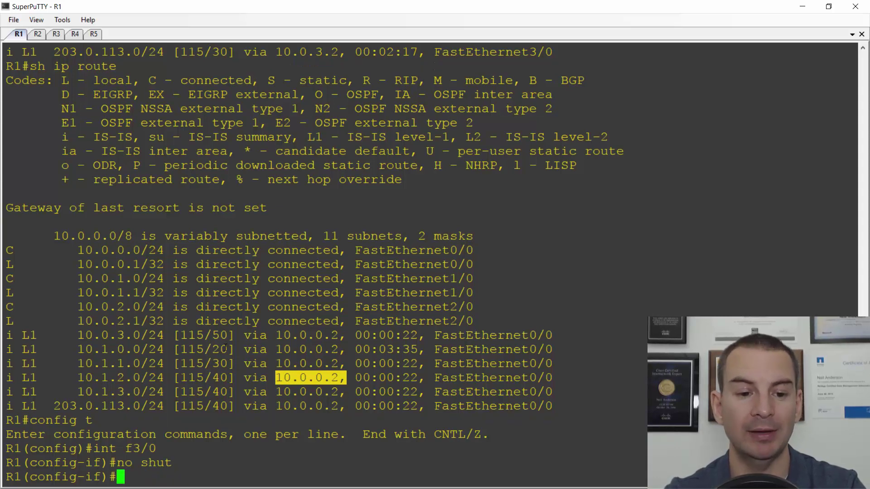
type("exit")
key("Return")
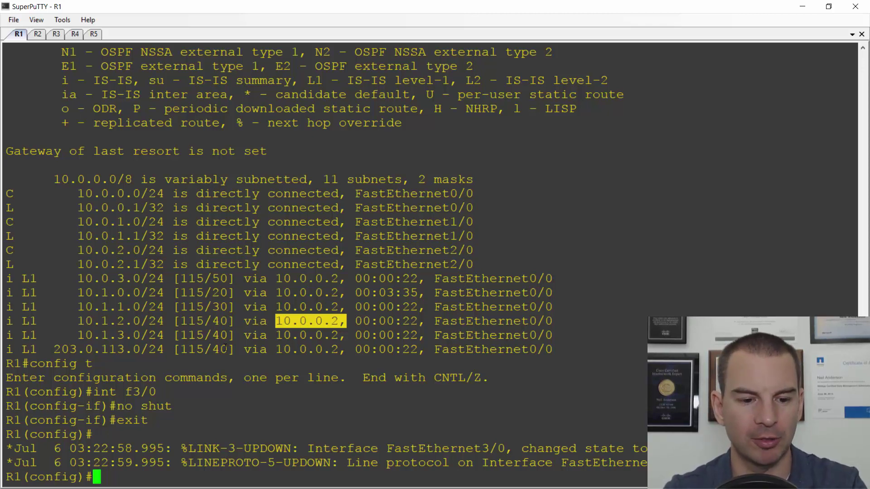
key("alt+Tab")
key("alt+Tab")
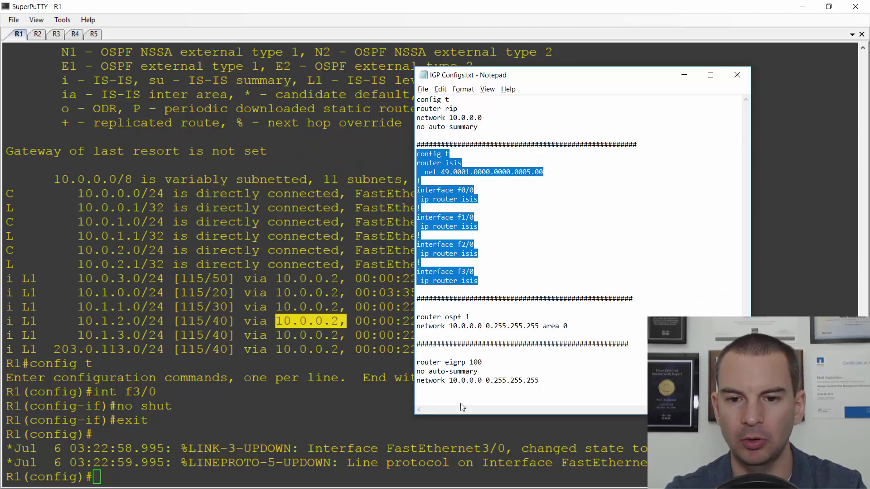
Select the 'router ospf 1' and 'network 10.0.0.0 0.255.255.255 area 0' lines in the notes.
left_click_drag(567, 326, 417, 317)
key("ctrl+c")
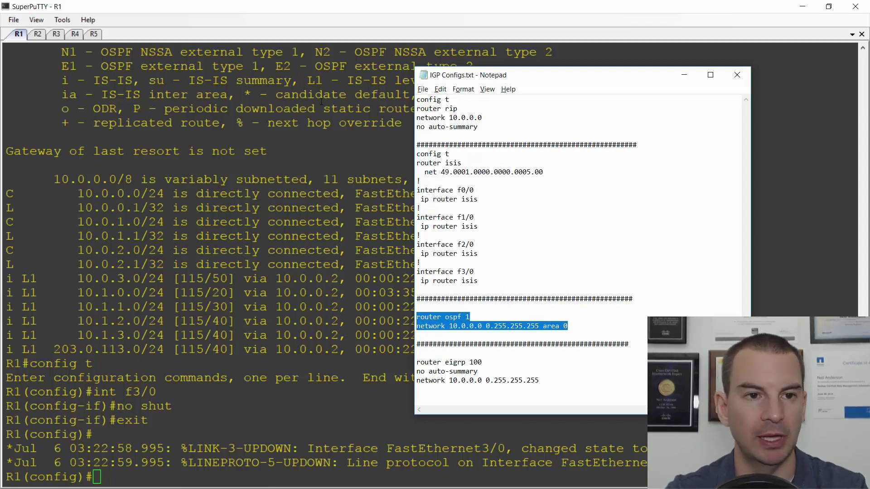
Paste router ospf 1 with network 10.0.0.0 0.255.255.255 area 0 into R1 and R2.
left_click(17, 34)
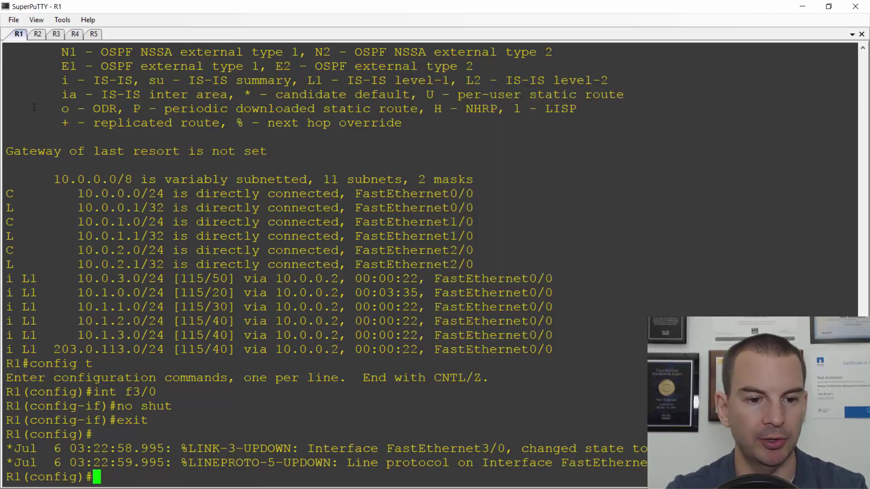
right_click(103, 304)
key("Return")
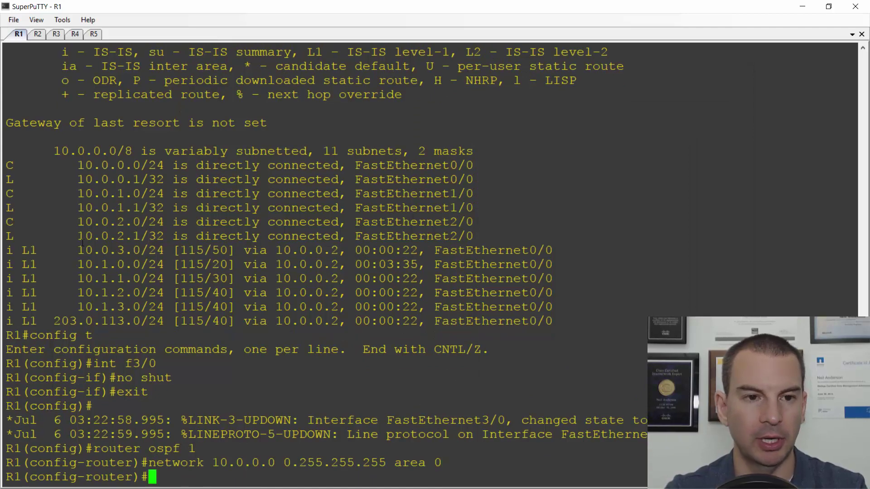
left_click(37, 36)
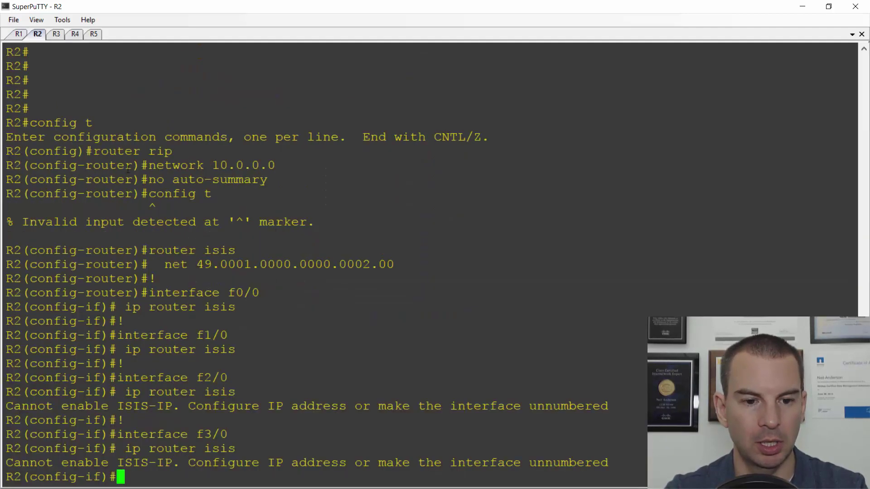
right_click(134, 223)
key("Return")
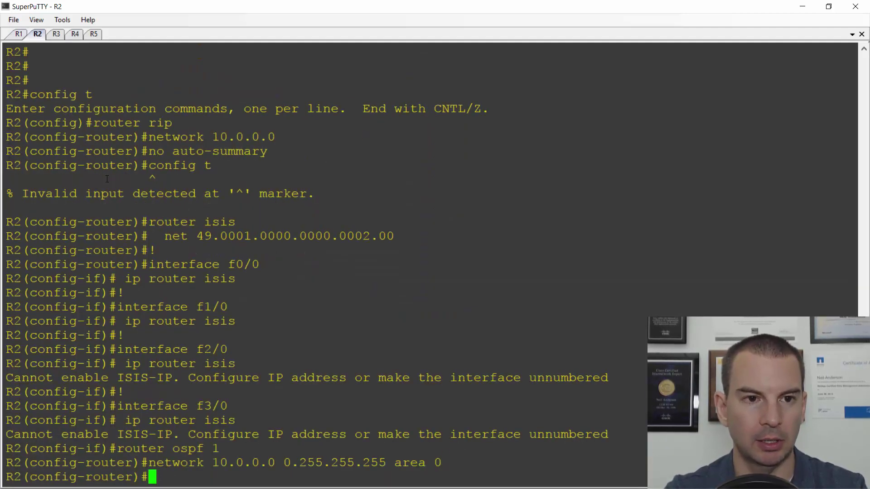
Apply the same OSPF process 1 configuration on R3, R4 and R5.
left_click(59, 35)
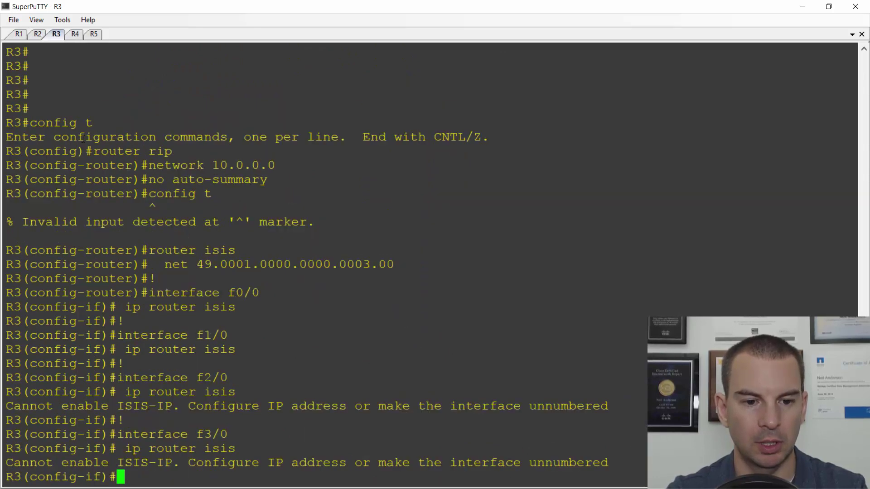
right_click(83, 139)
key("Return")
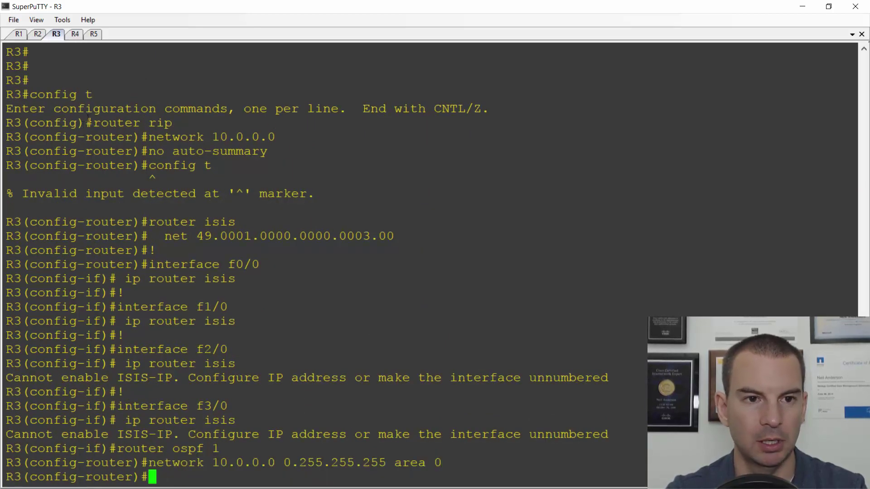
left_click(75, 34)
right_click(87, 123)
key("Return")
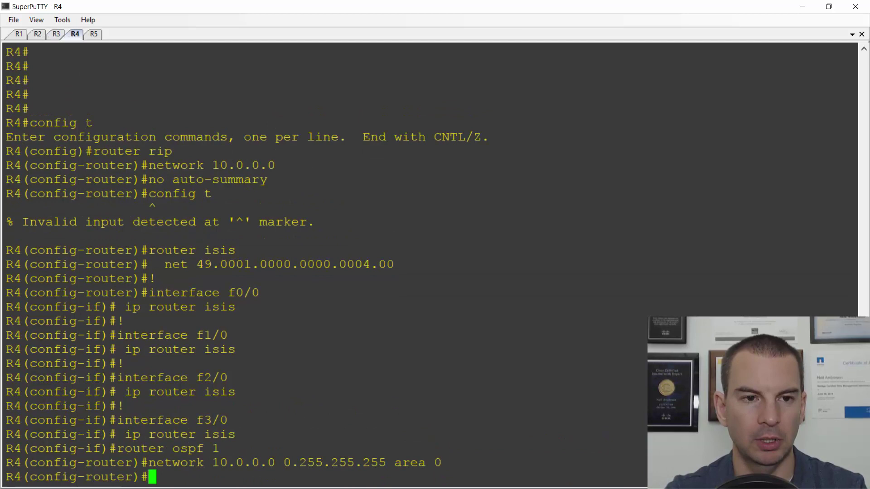
left_click(93, 34)
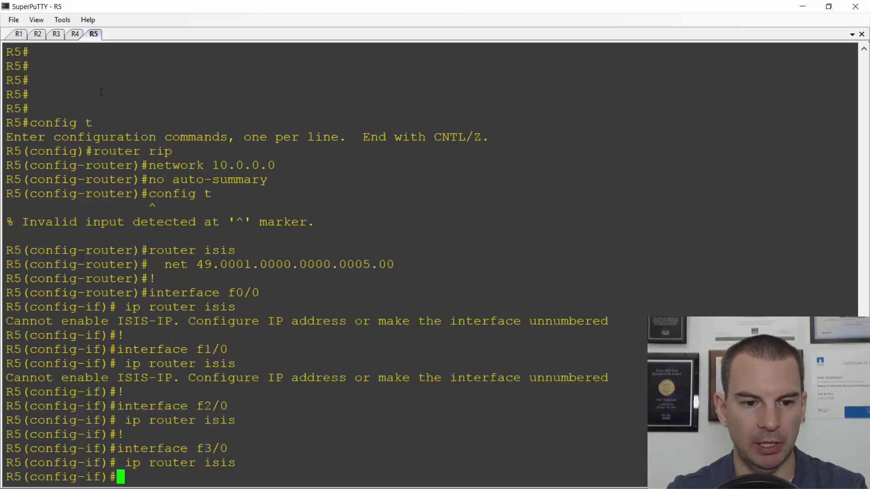
right_click(81, 74)
key("Return")
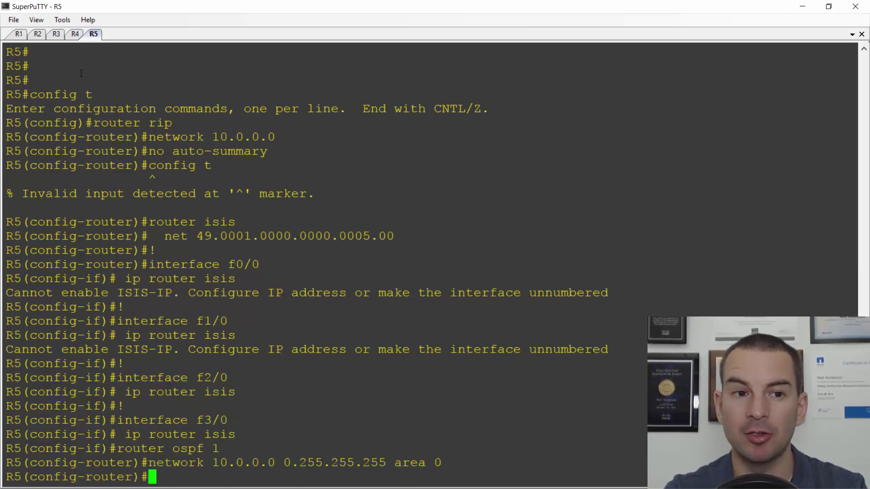
On R1, view the routing table twice and highlight the OSPF adjacency log message.
left_click(20, 34)
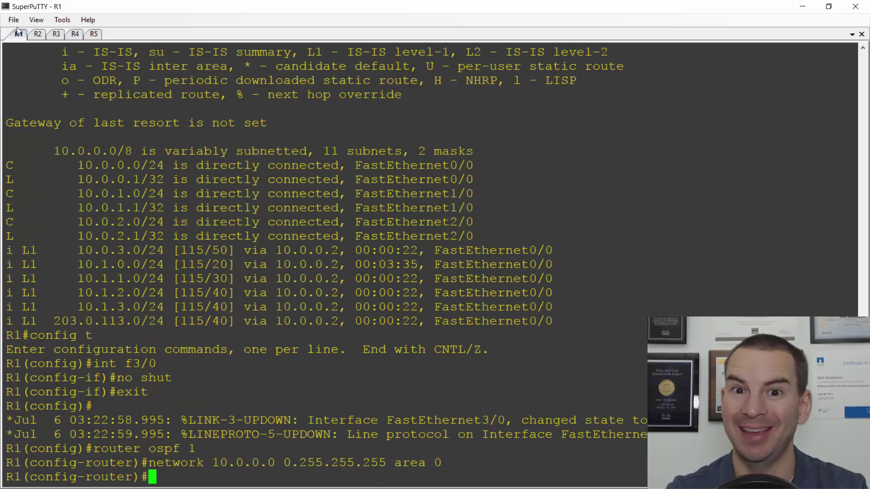
type("end")
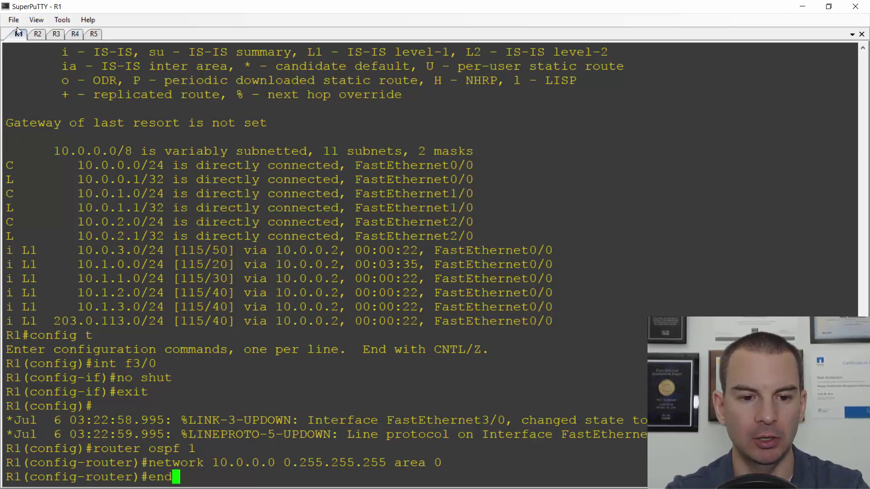
key("Return")
type("sh ip r")
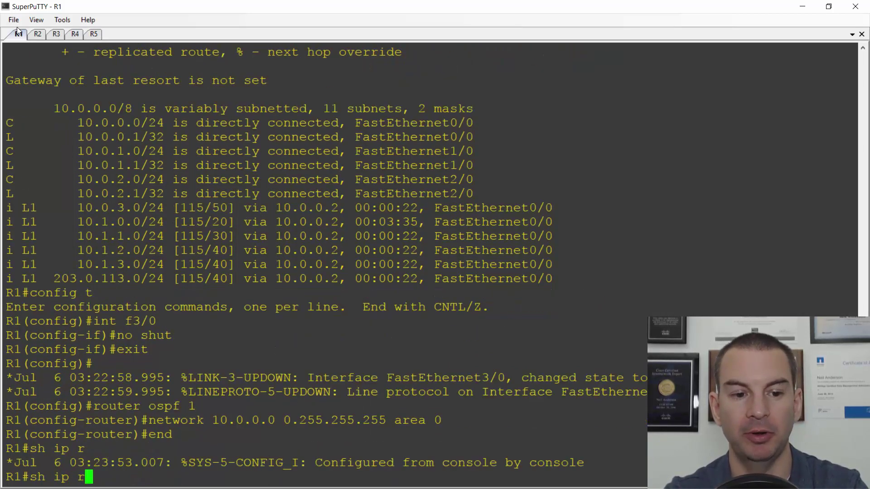
type("oute")
key("Return")
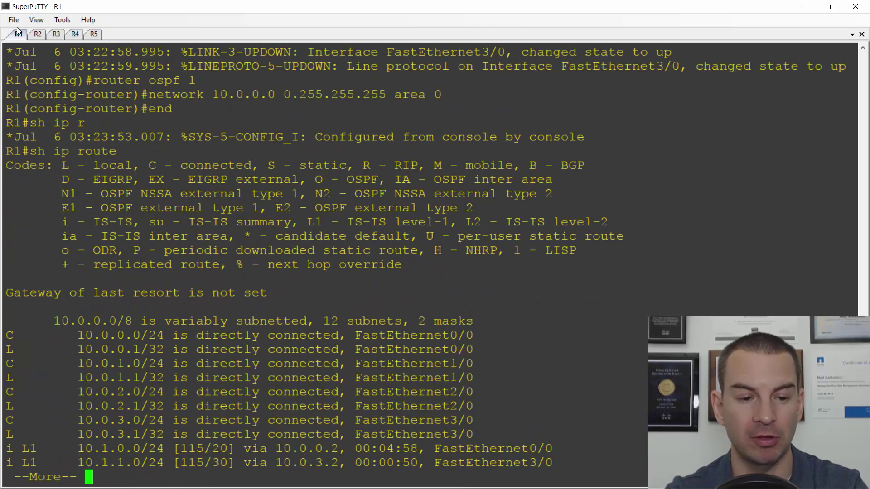
key("space")
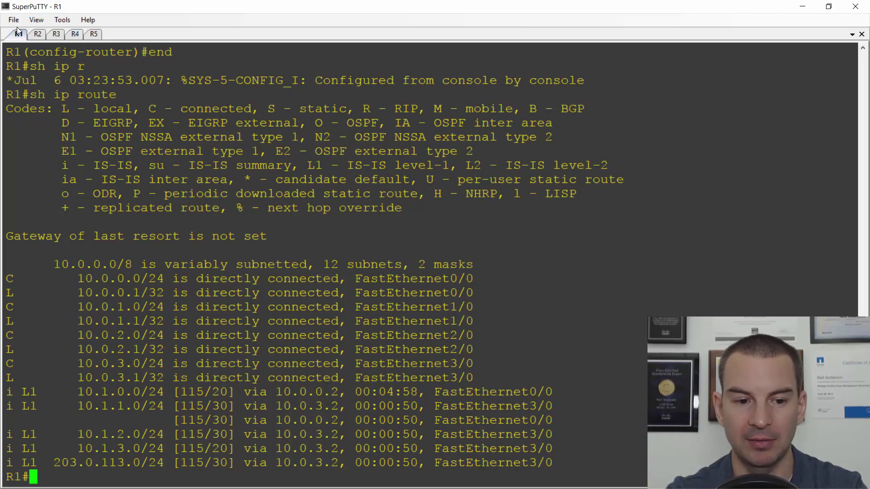
key("Up")
key("Return")
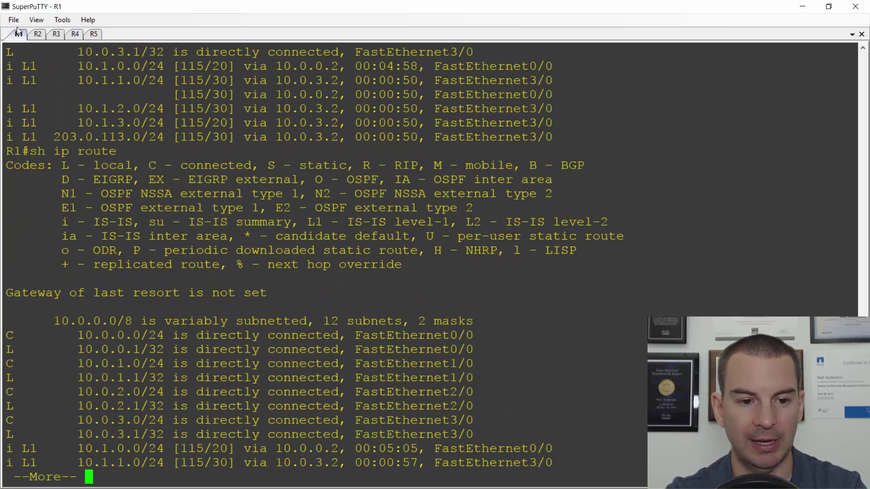
key("space")
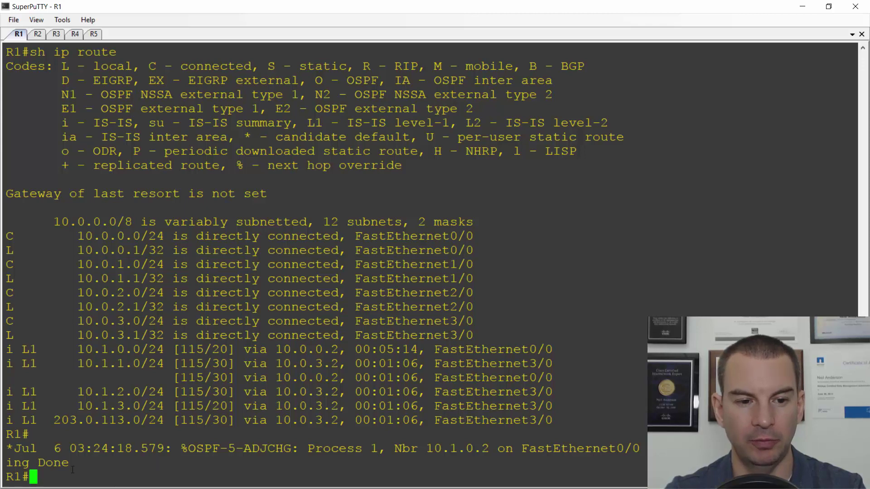
left_click_drag(72, 470, 11, 451)
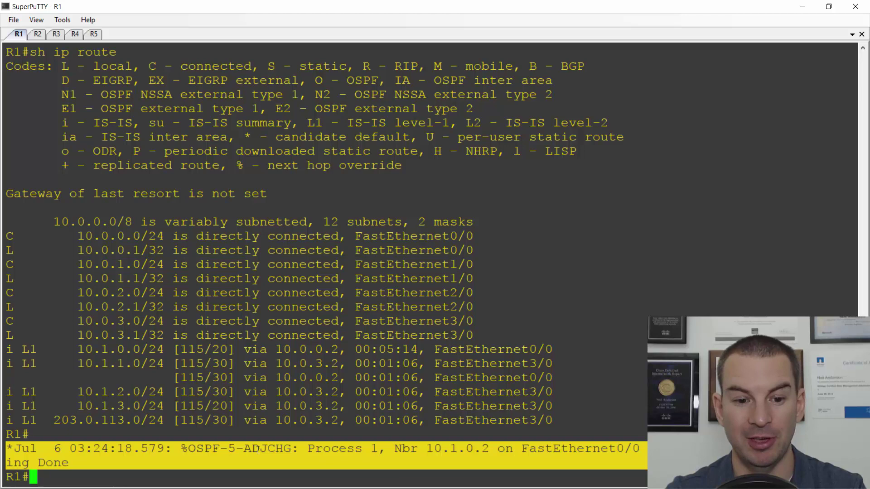
Rerun R1's routing table, highlighting the new OSPF route to 10.1.0.0/24 and the remaining IS-IS routes.
left_click(110, 468)
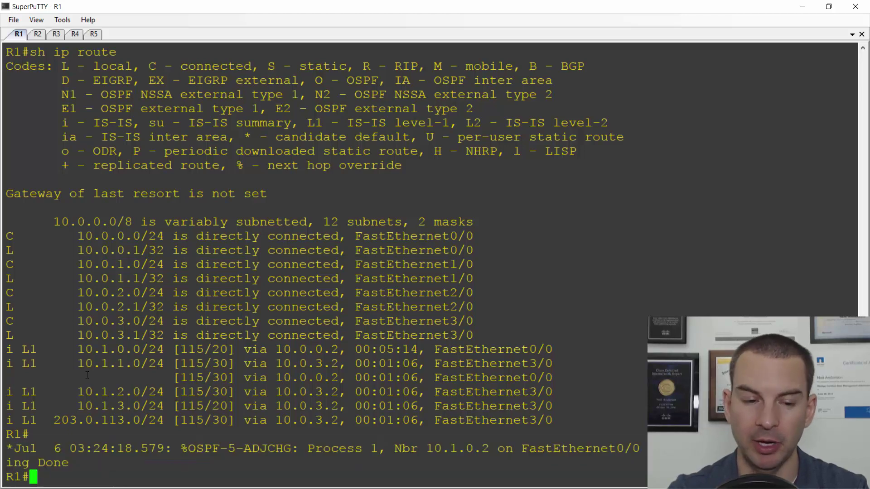
key("Up")
key("Return")
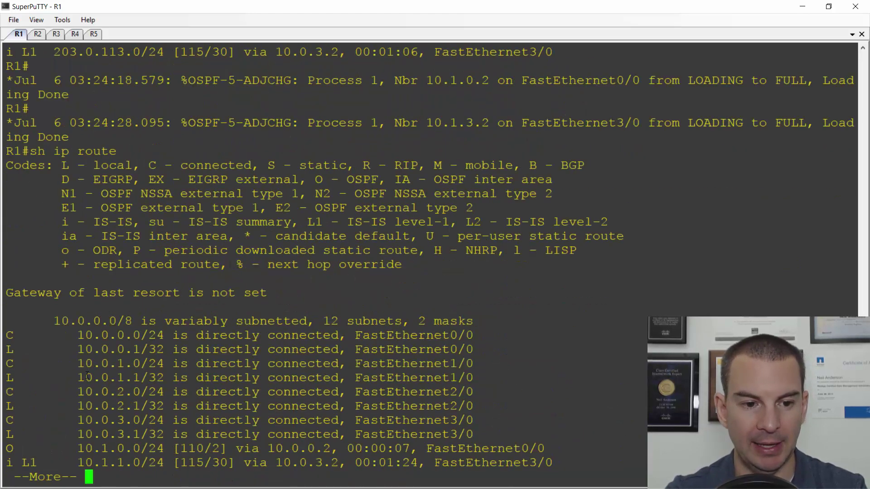
key("space")
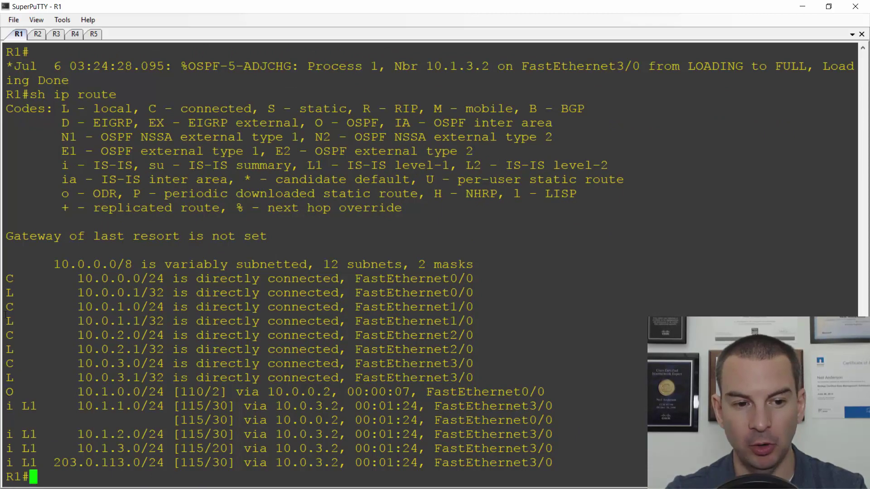
left_click_drag(7, 391, 543, 388)
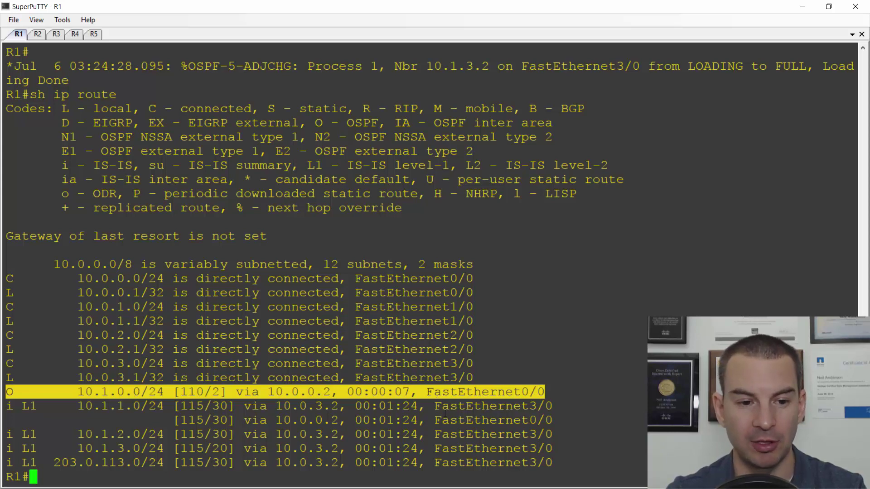
left_click_drag(645, 462, 7, 406)
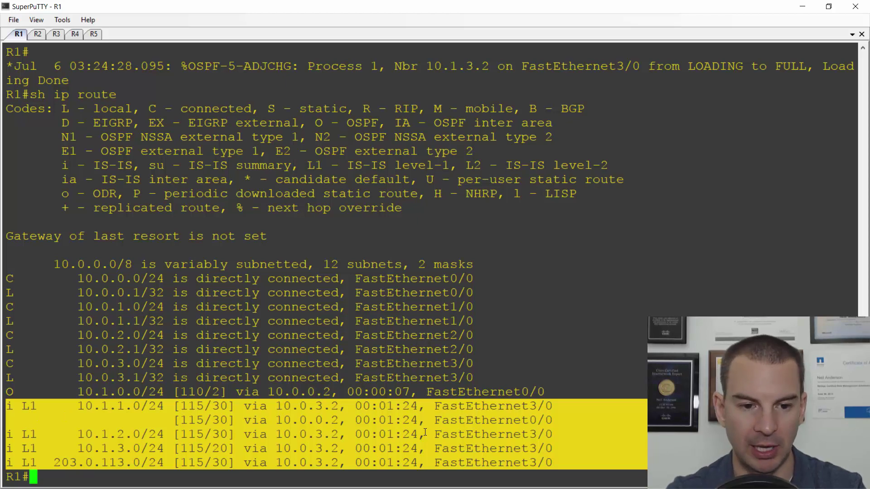
left_click(326, 354)
Refresh the table and highlight 203.0.113.0/24, the only route still learned via IS-IS.
key("Up")
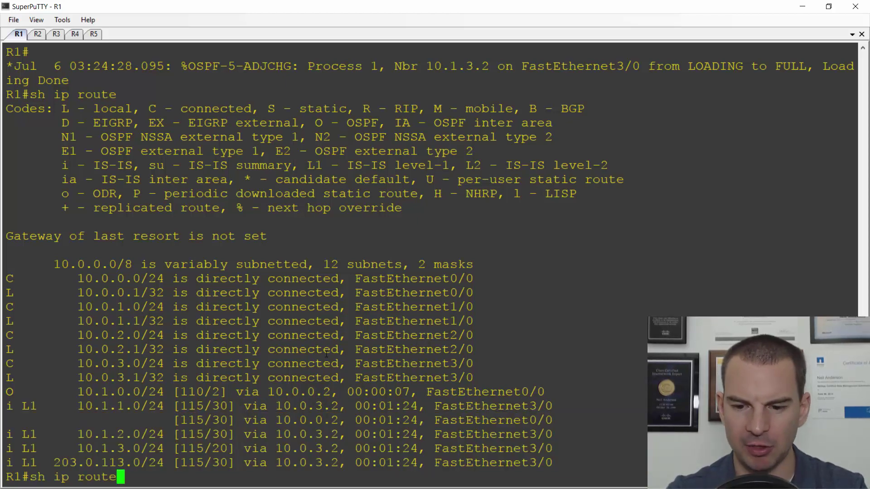
key("Return")
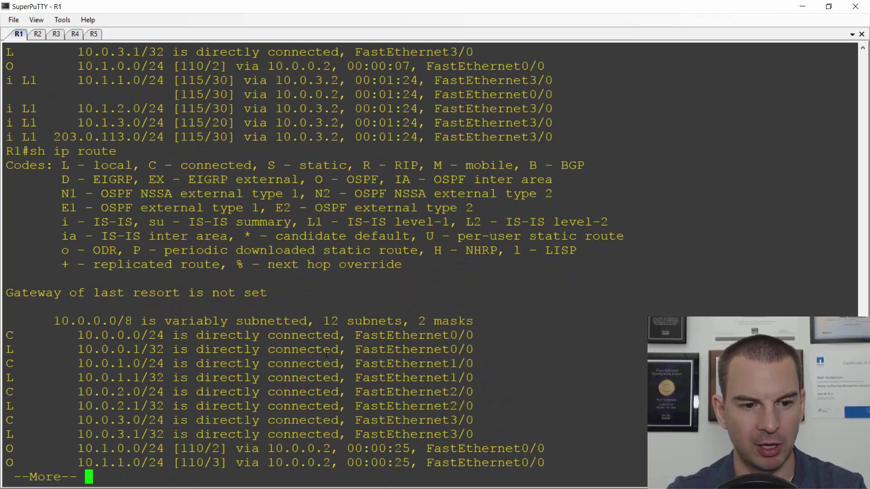
key("space")
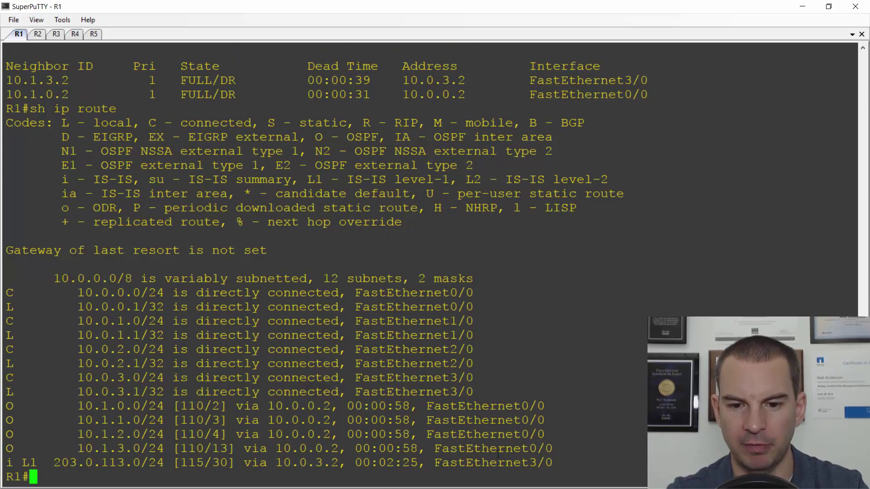
left_click_drag(539, 463, 9, 463)
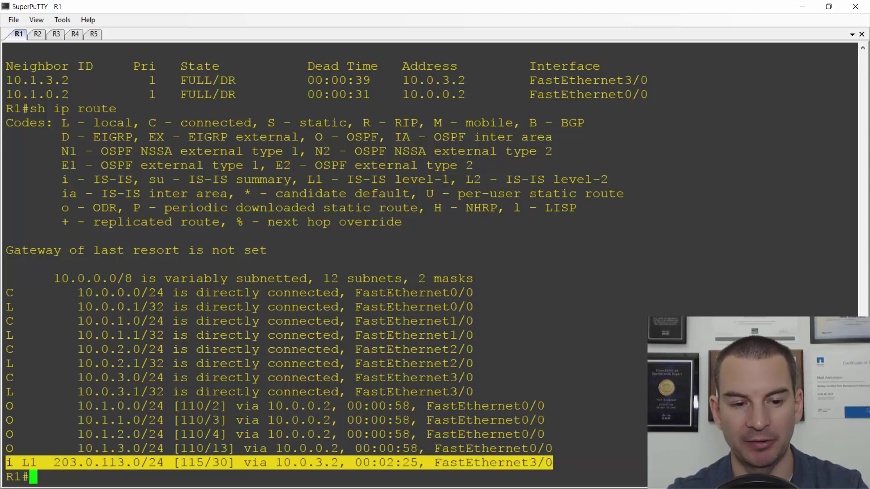
left_click(69, 463)
left_click_drag(77, 462, 61, 462)
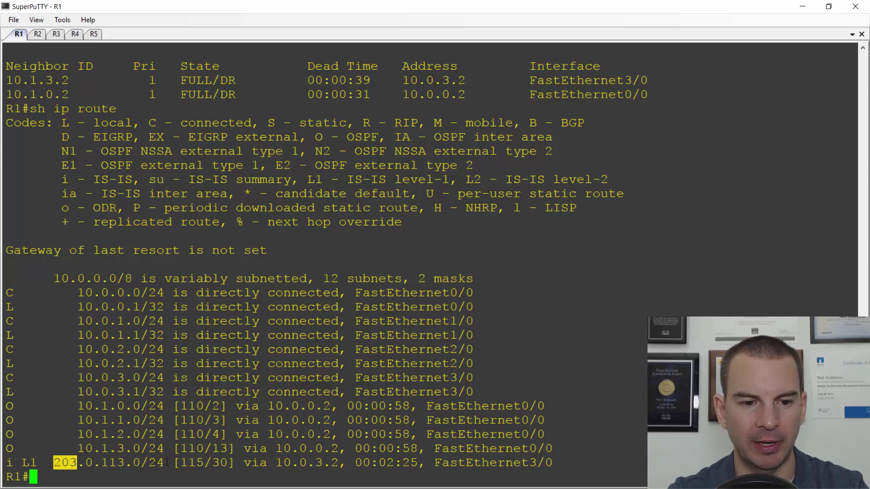
left_click_drag(166, 461, 5, 463)
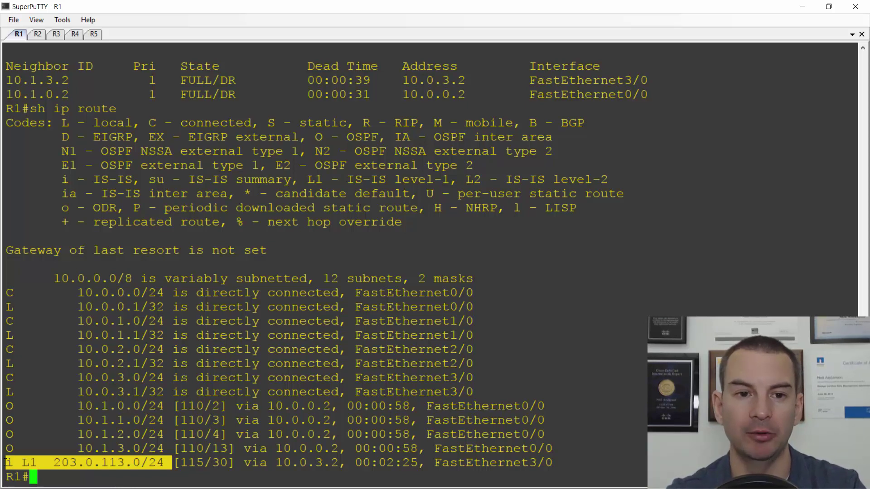
On R5, leave configuration mode and list the interface summary with sh ip int brief.
left_click(94, 34)
type("end")
key("Return")
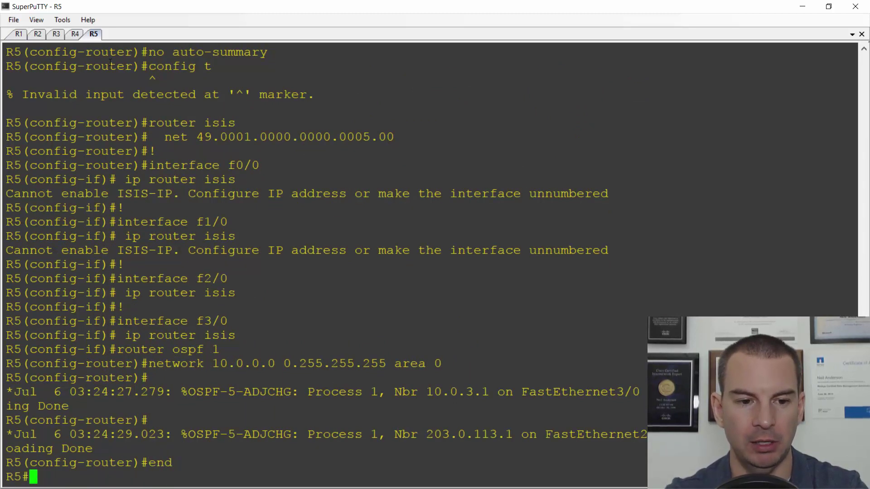
type("sh ip os")
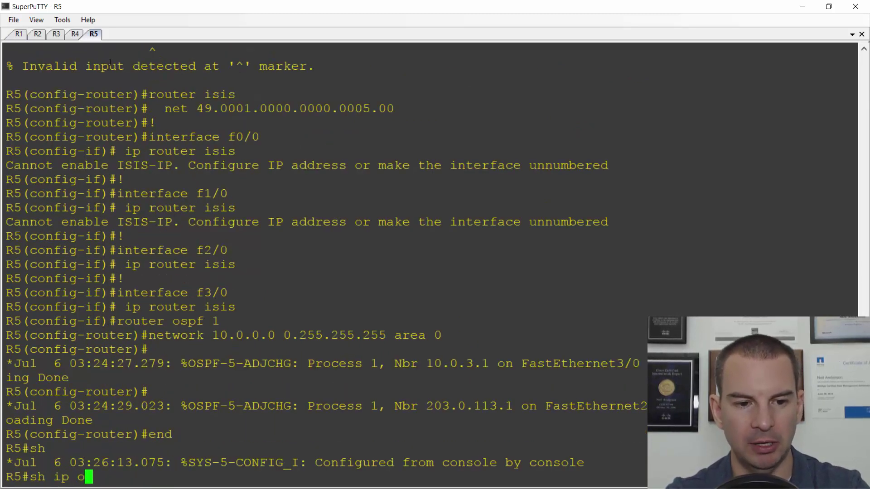
key("BackSpace")
key("BackSpace")
type("int ")
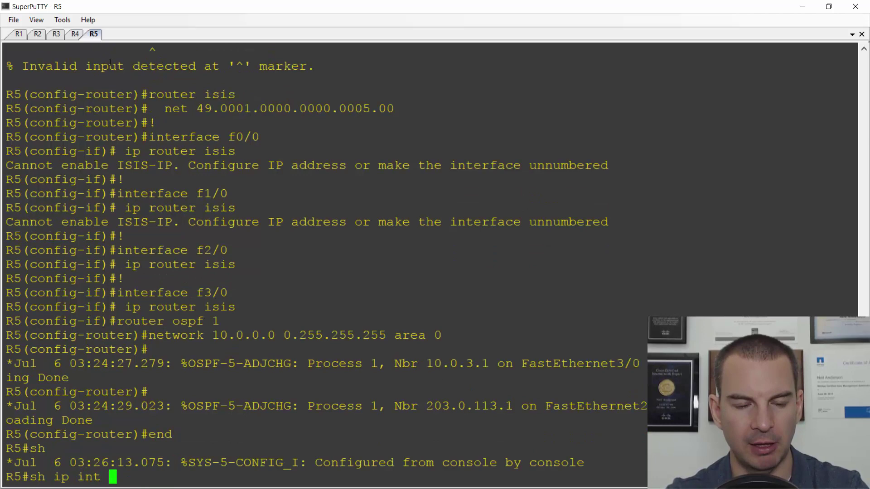
type("brief")
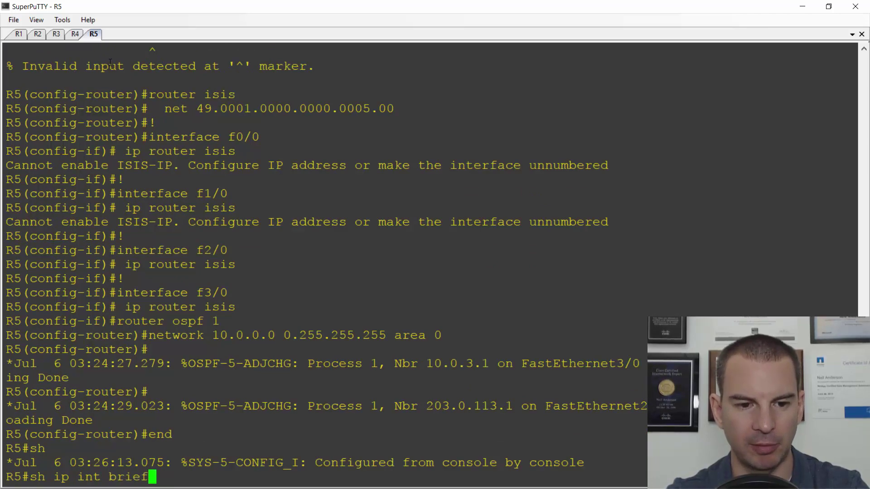
key("Return")
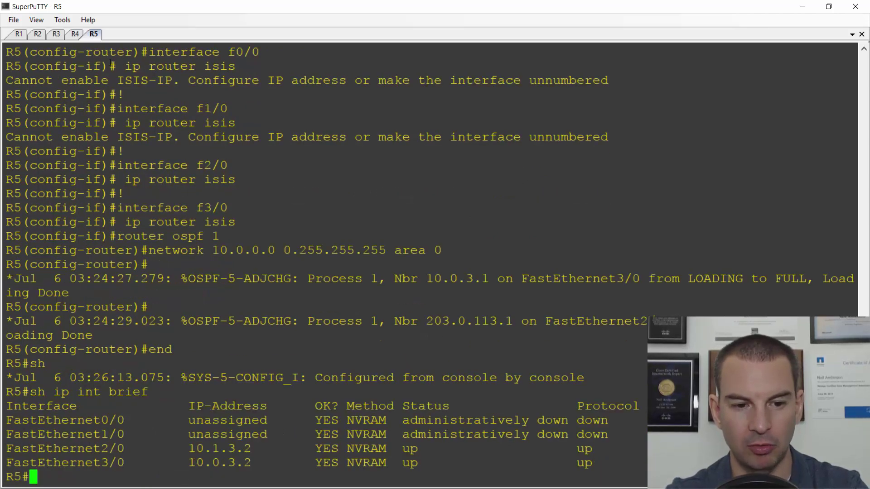
Show R5's f2/0 running configuration and highlight its bandwidth 10000 line.
type("sh ru")
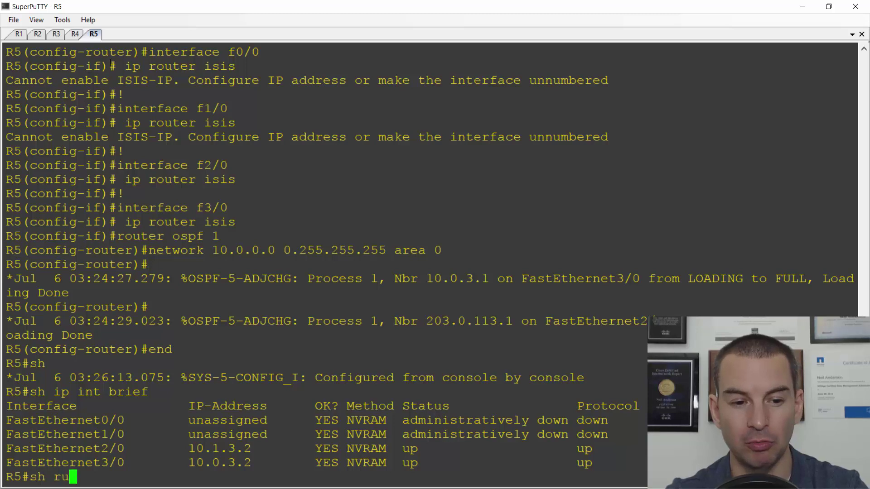
type("n f2/0")
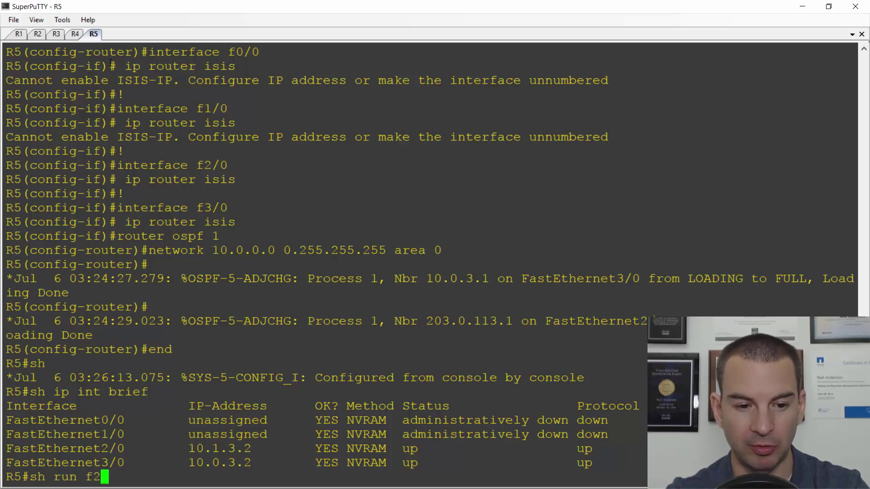
key("Return")
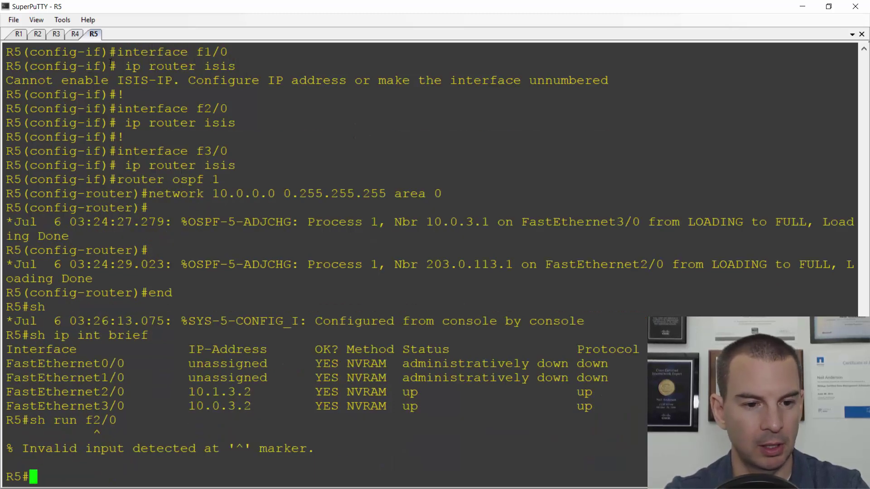
key("Up")
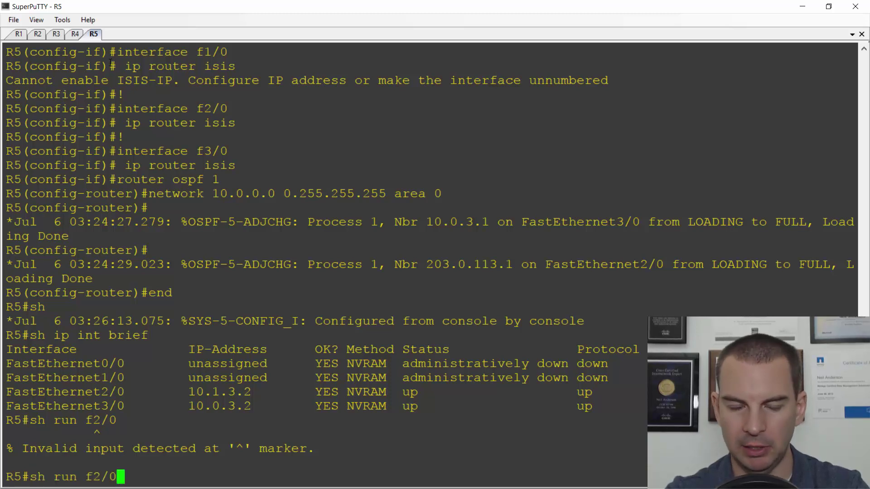
key("Left")
key("Left")
key("Left")
key("Left")
type("int")
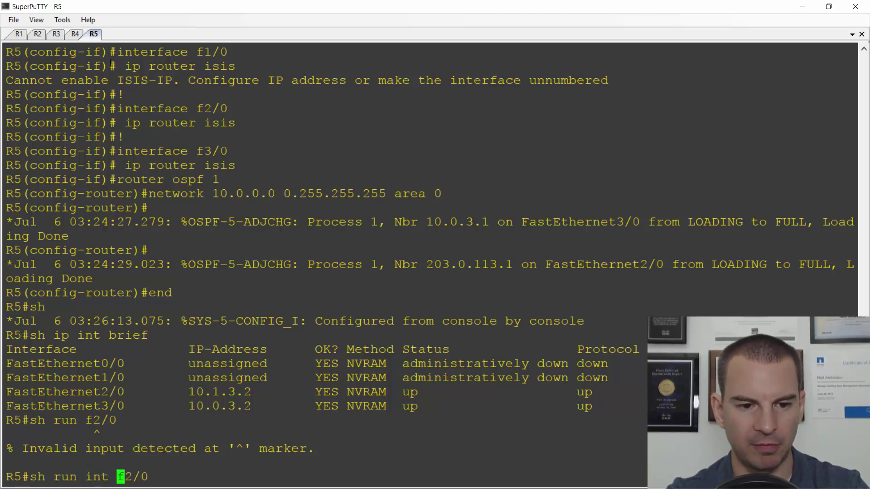
key("Return")
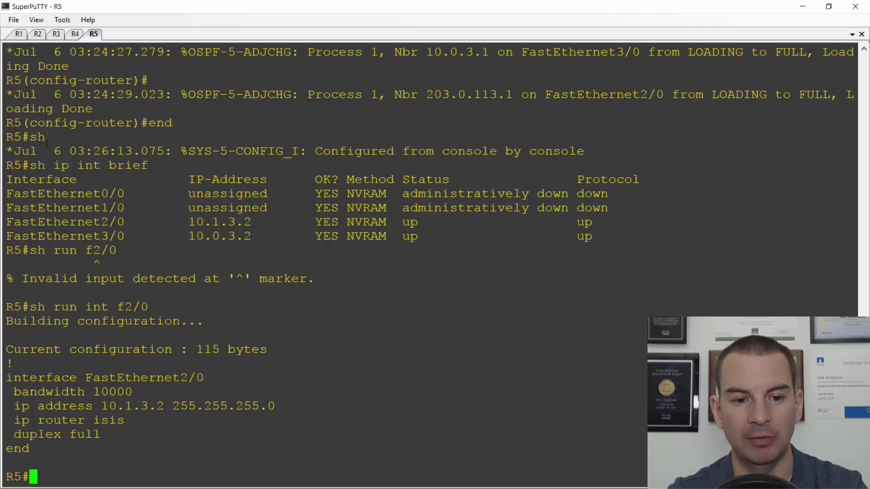
left_click_drag(134, 394, 9, 393)
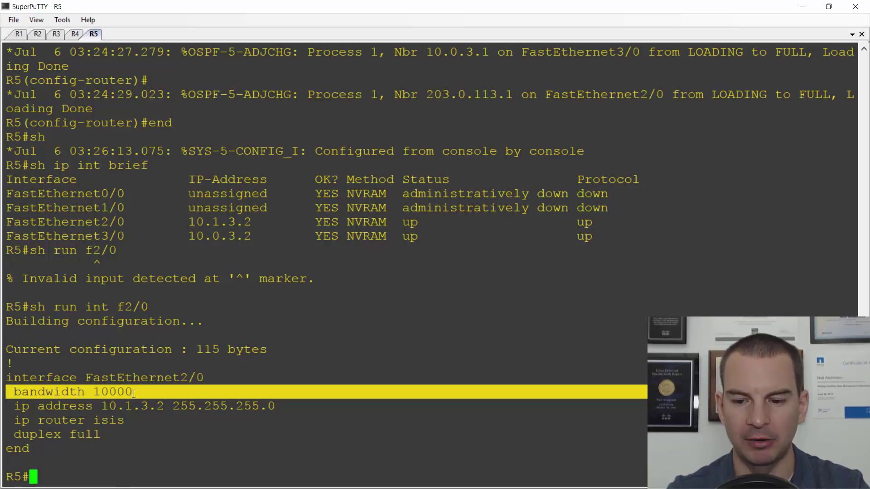
Show R5's f3/0 running configuration, then return to R1's session.
key("Up")
key("Left")
key("Left")
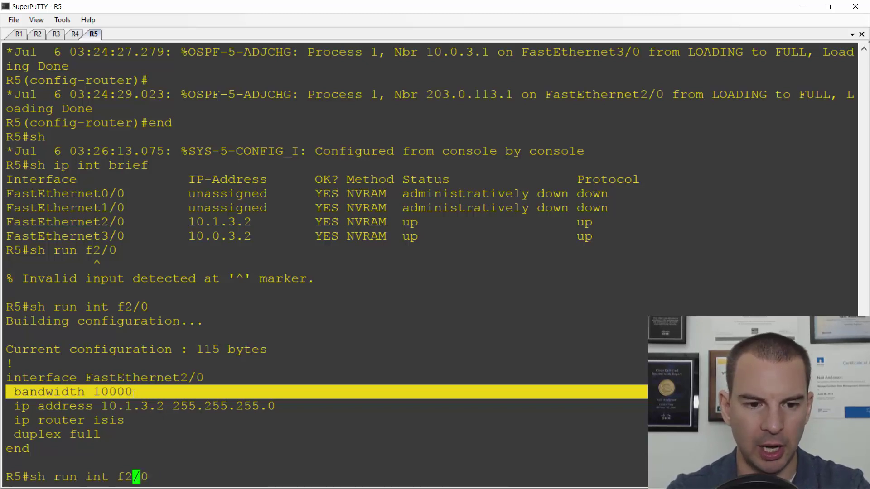
key("BackSpace")
type("3")
key("Return")
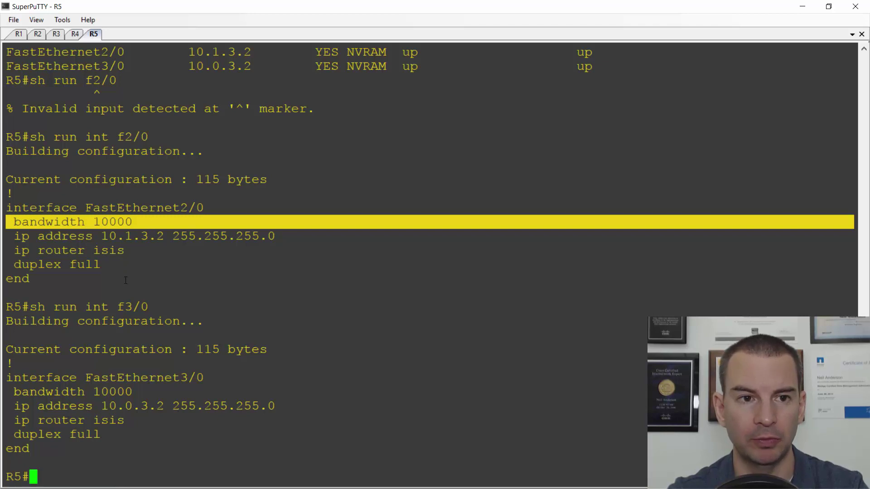
left_click(19, 35)
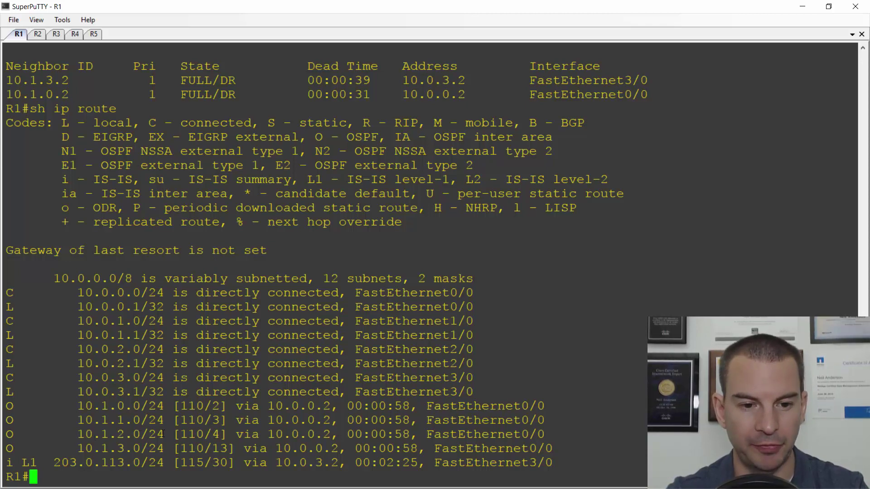
Highlight 10.1.2.0/24 via 10.0.0.2, then shut down R1's FastEthernet0/0.
left_click_drag(164, 434, 82, 436)
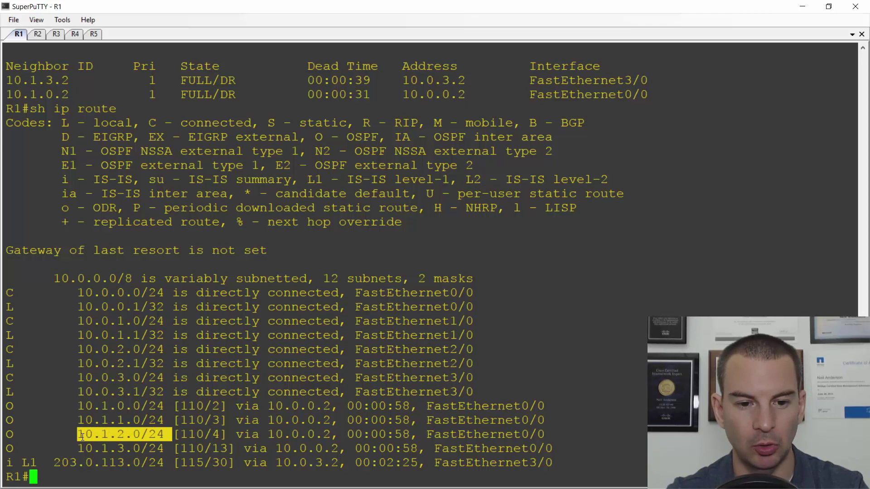
left_click_drag(339, 434, 271, 434)
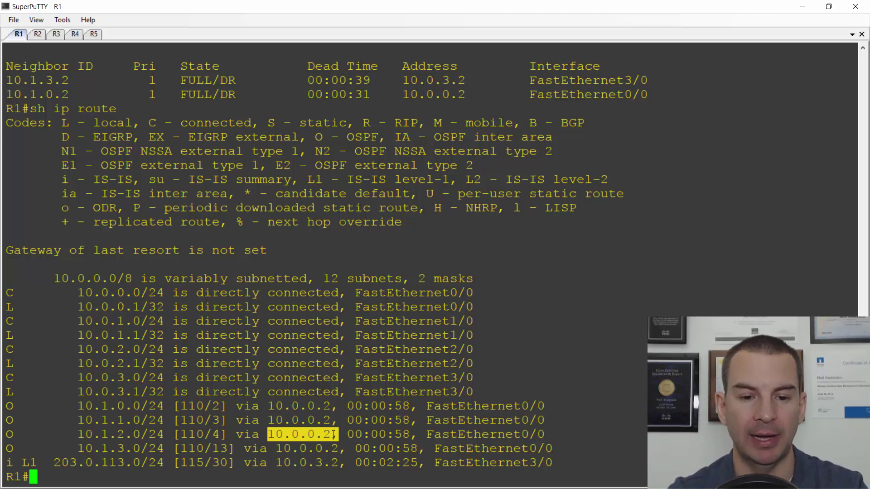
type("con")
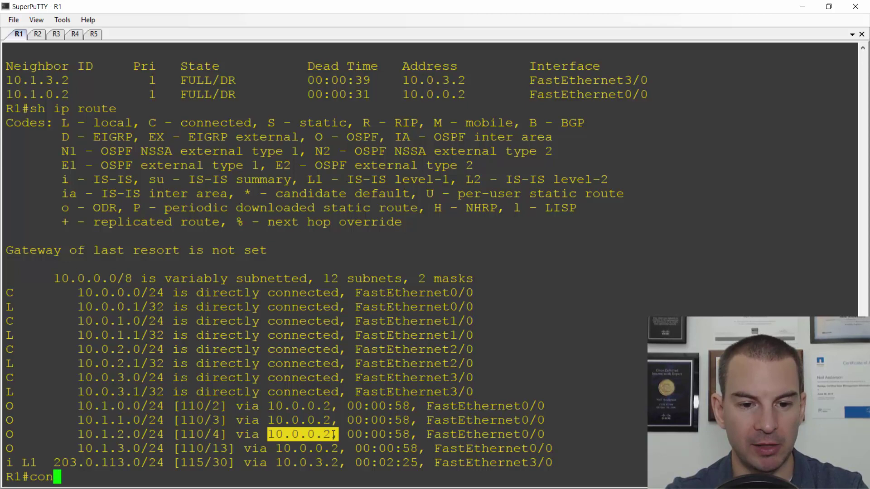
type("fig t")
key("Return")
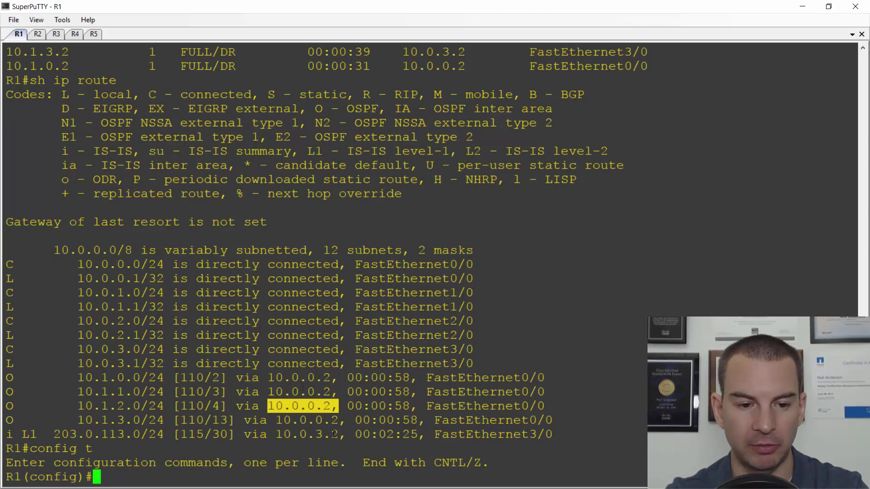
type("int f0/0")
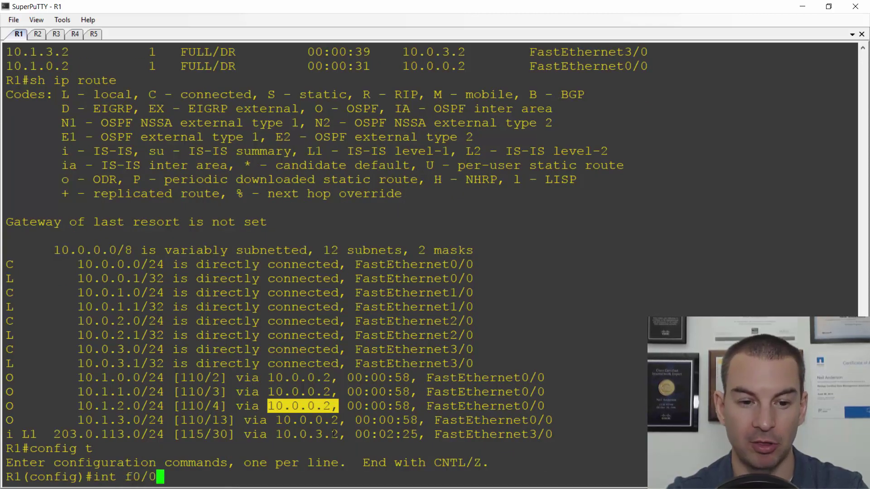
key("Return")
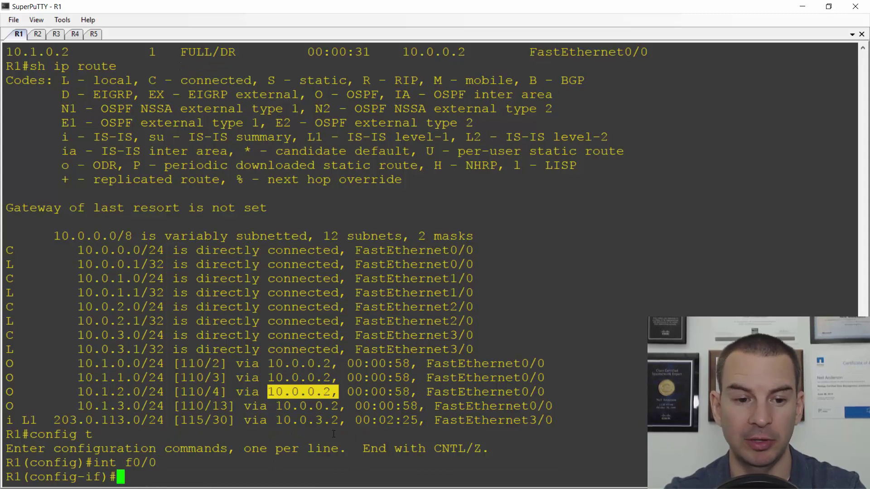
type("shut")
key("Return")
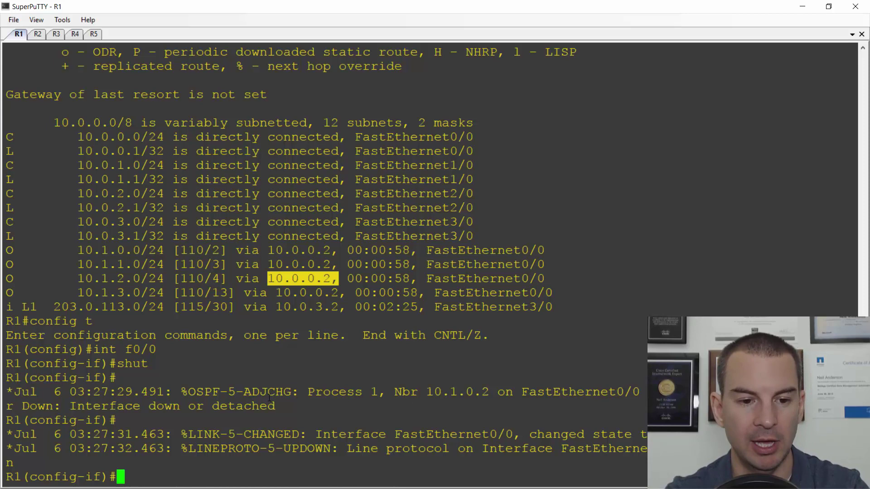
Display R1's routing table and highlight 10.1.2.0/24 now via 10.0.3.2.
type("end")
key("Return")
type("sh ip ")
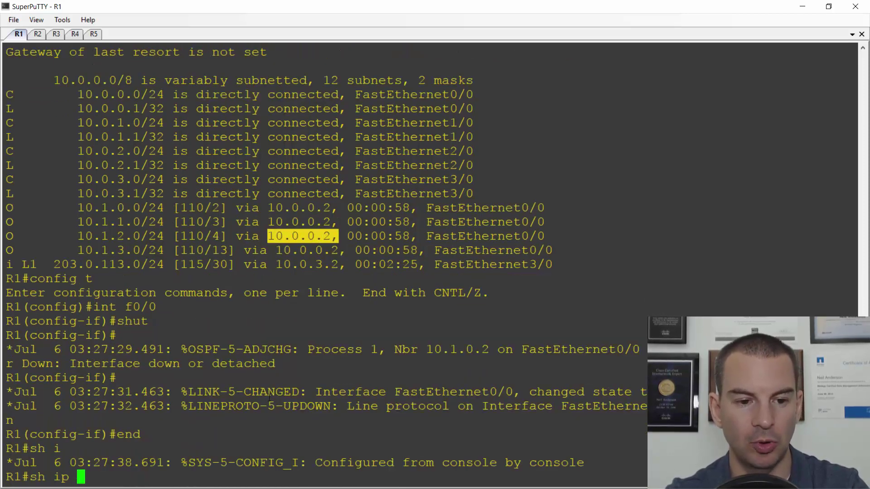
type("route")
key("Return")
key("space")
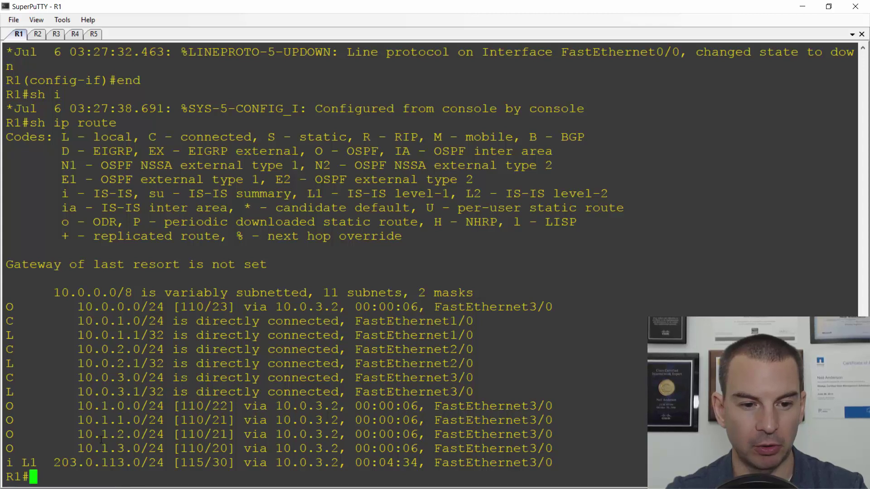
left_click_drag(78, 435, 158, 435)
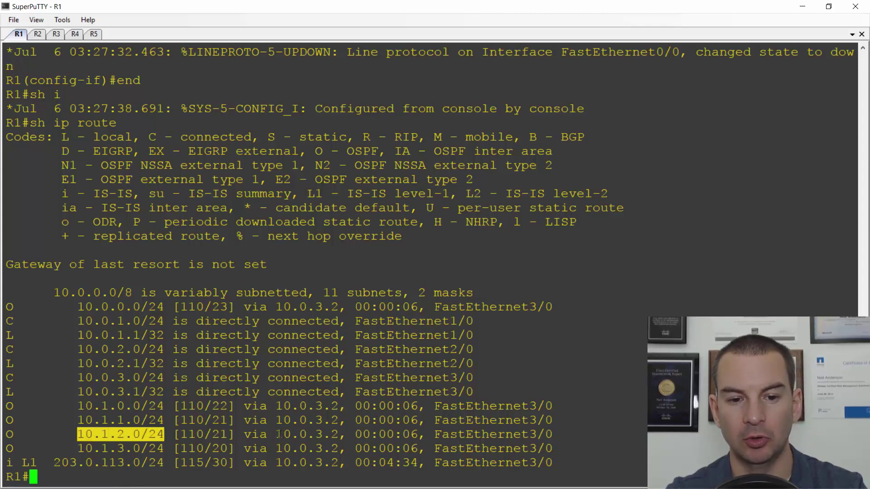
left_click_drag(276, 434, 333, 434)
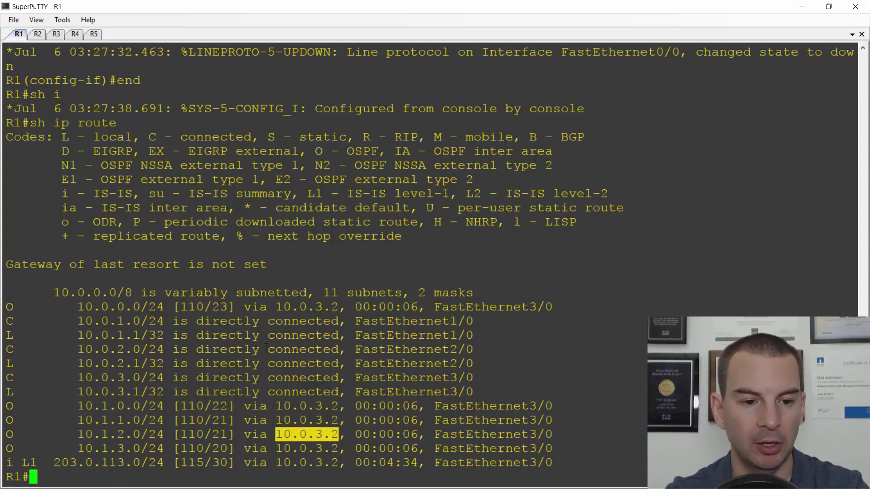
Bring R1's FastEthernet0/0 back up with no shut.
type("config t")
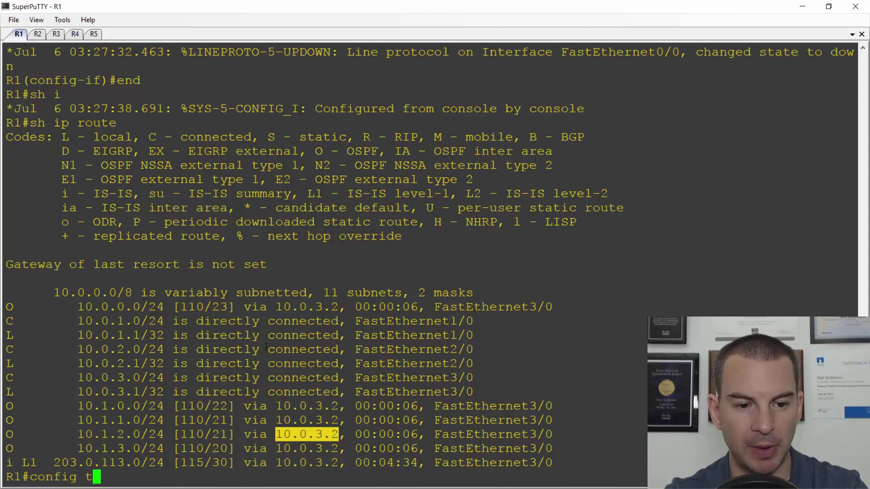
key("Return")
type("int f")
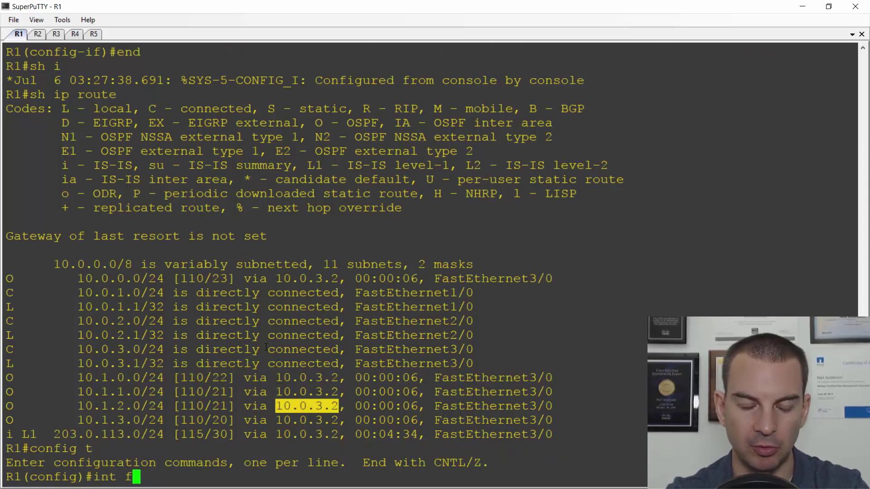
type("0/0")
key("Return")
type("no sh")
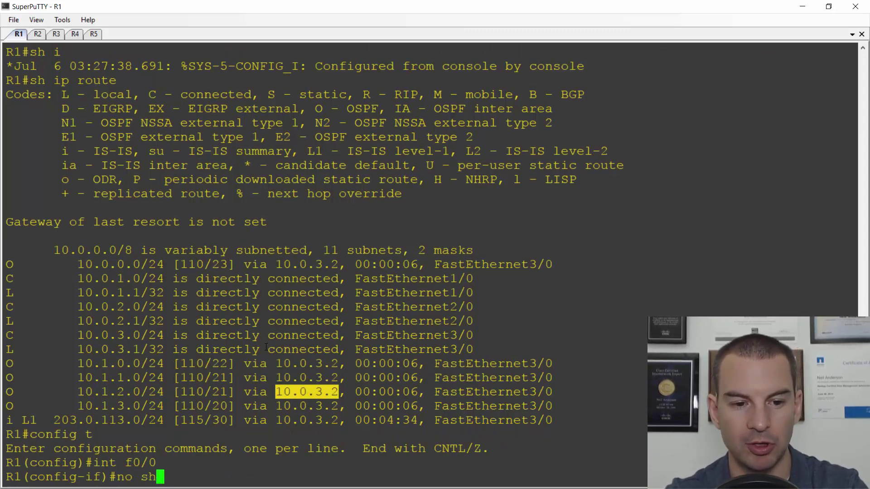
type("ut")
key("Return")
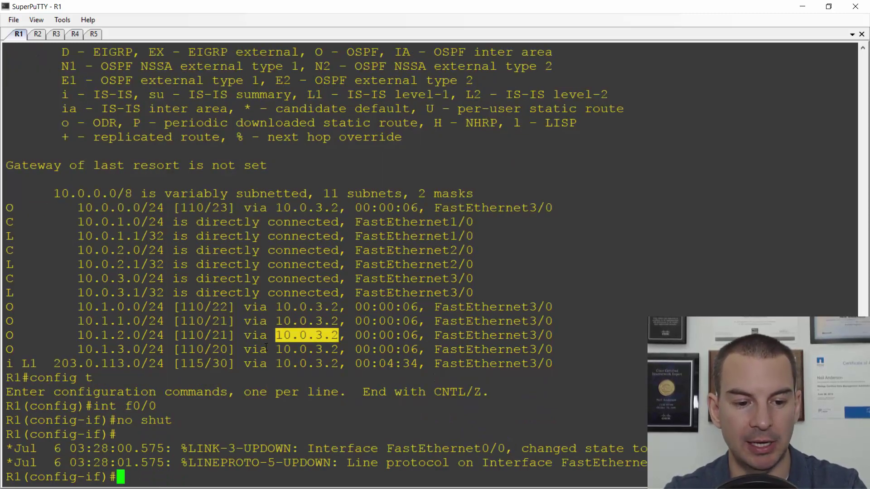
Copy the three EIGRP 100 lines from the notes and paste them into R1.
key("alt+Tab")
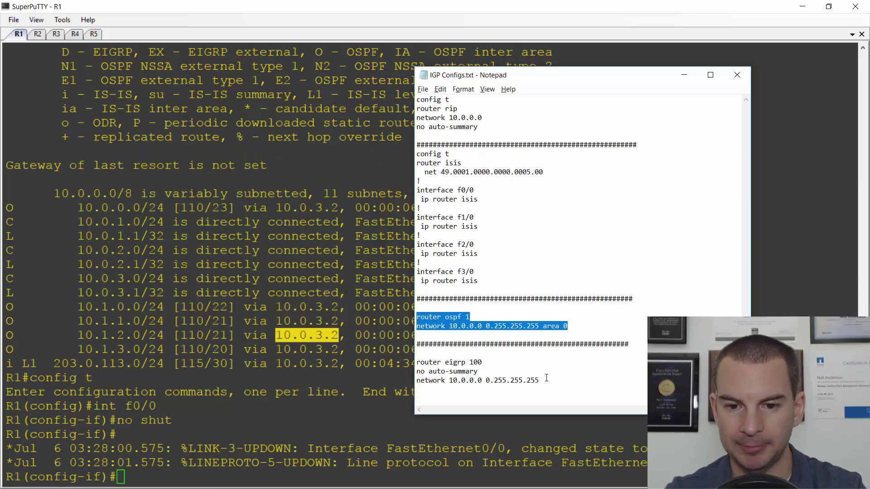
left_click_drag(540, 380, 410, 365)
key("ctrl+c")
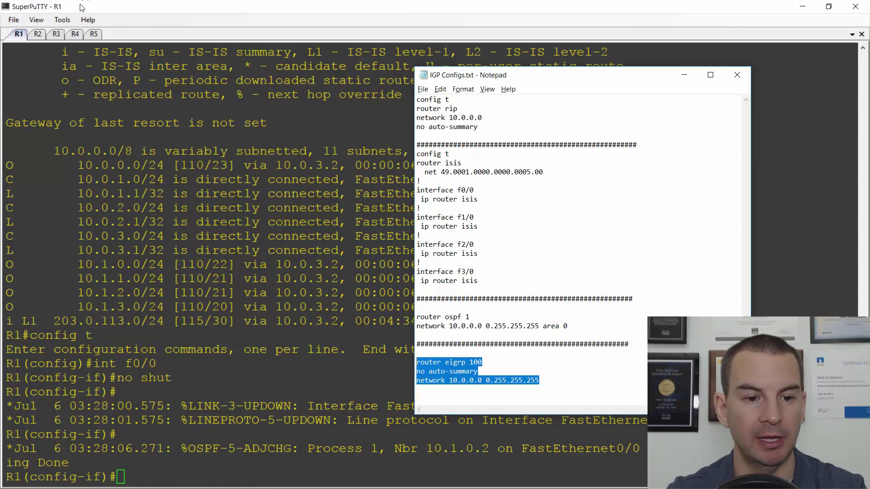
key("alt+Tab")
right_click(159, 264)
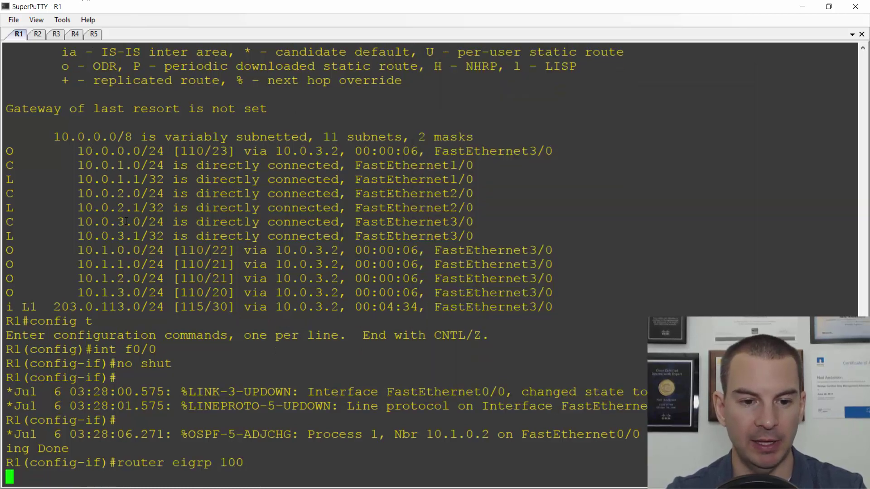
key("Return")
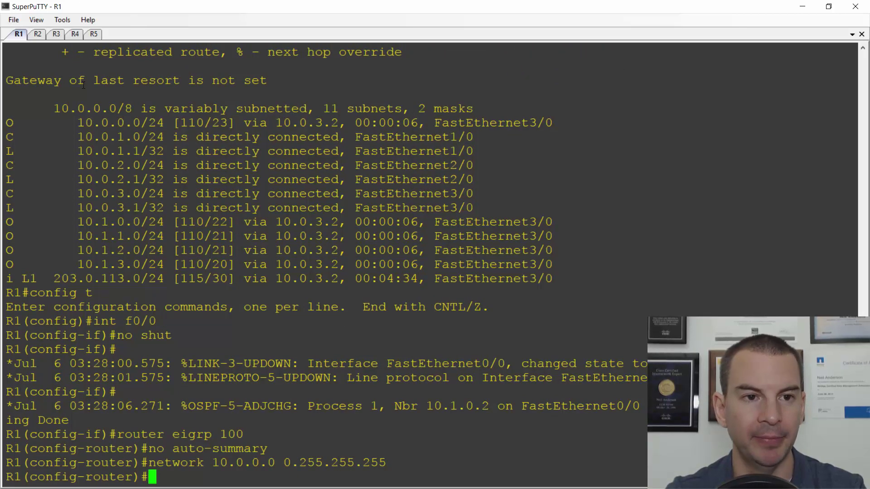
left_click(38, 35)
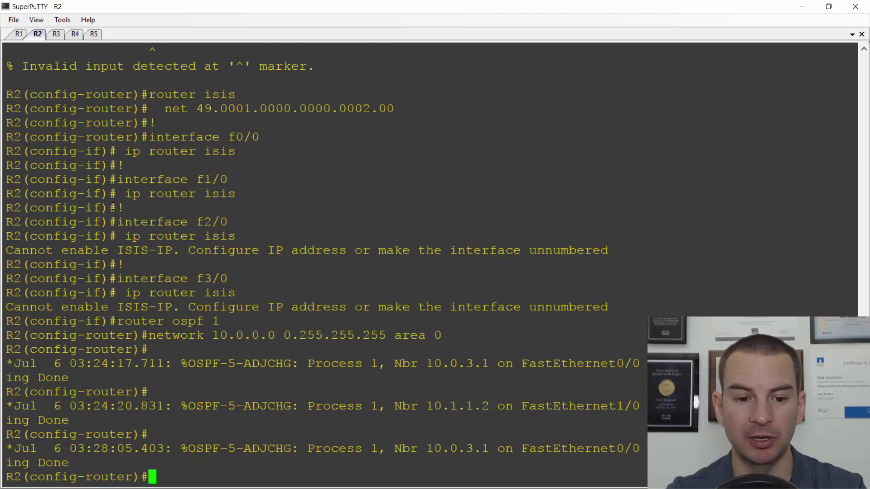
Paste the EIGRP 100 configuration for network 10.0.0.0 into R2, R3 and R4.
key("shift+Insert")
key("Return")
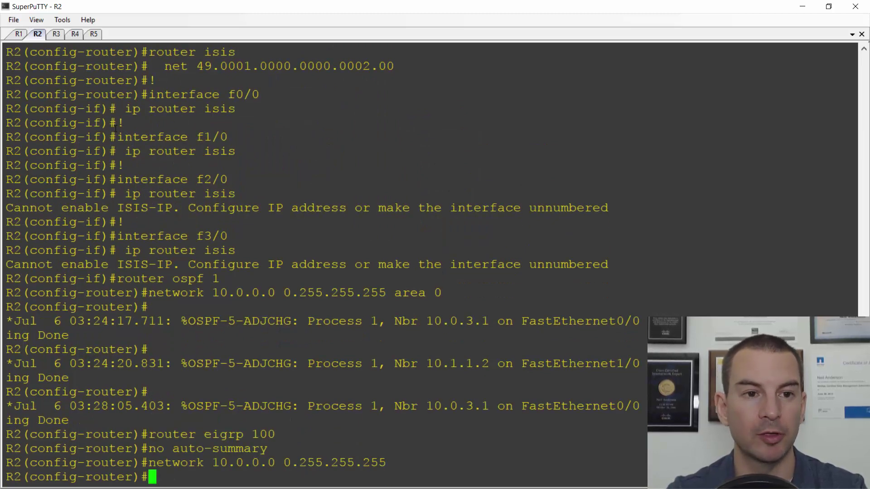
left_click(57, 35)
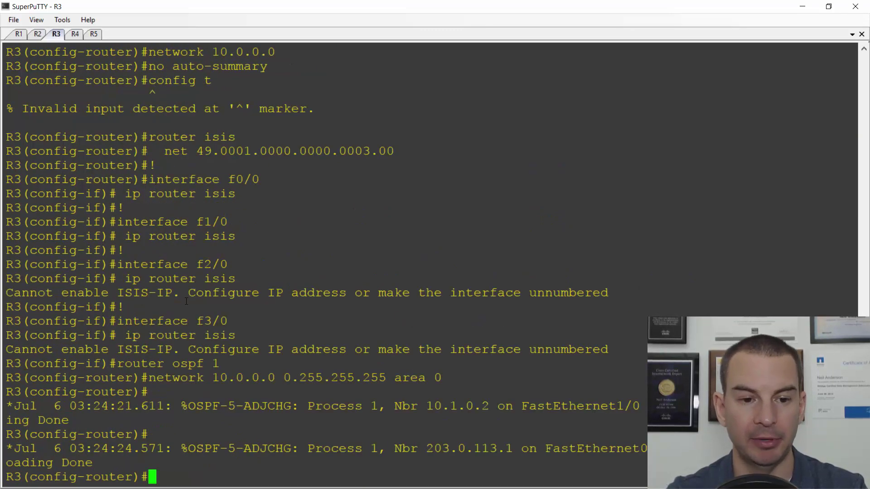
key("shift+Insert")
key("Return")
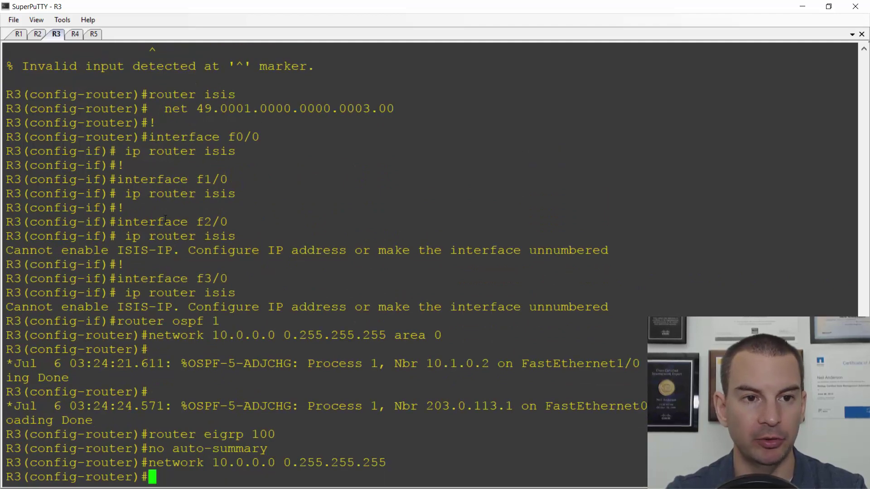
left_click(74, 34)
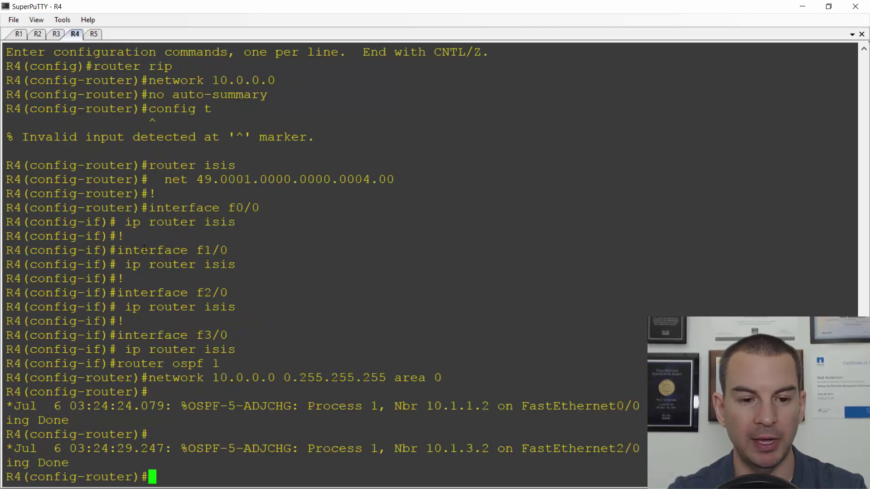
key("shift+Insert")
key("Return")
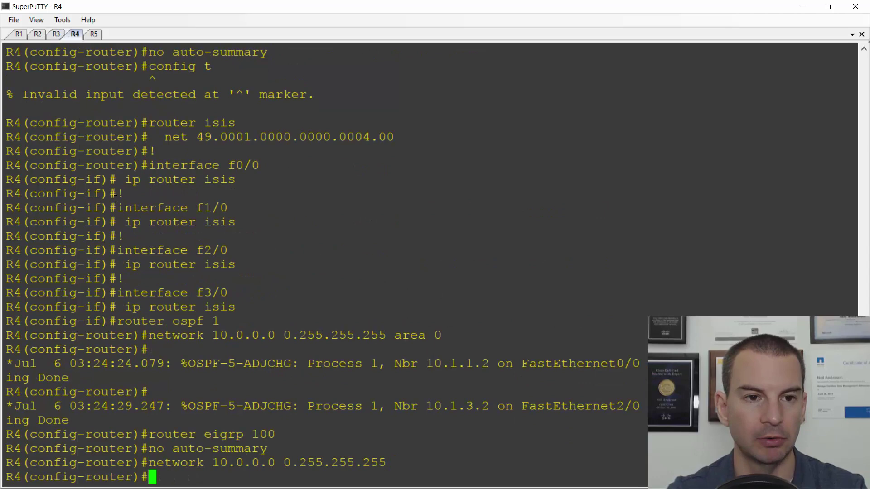
Apply the EIGRP 100 configuration on R5 from global configuration mode, then return to R1.
left_click(92, 34)
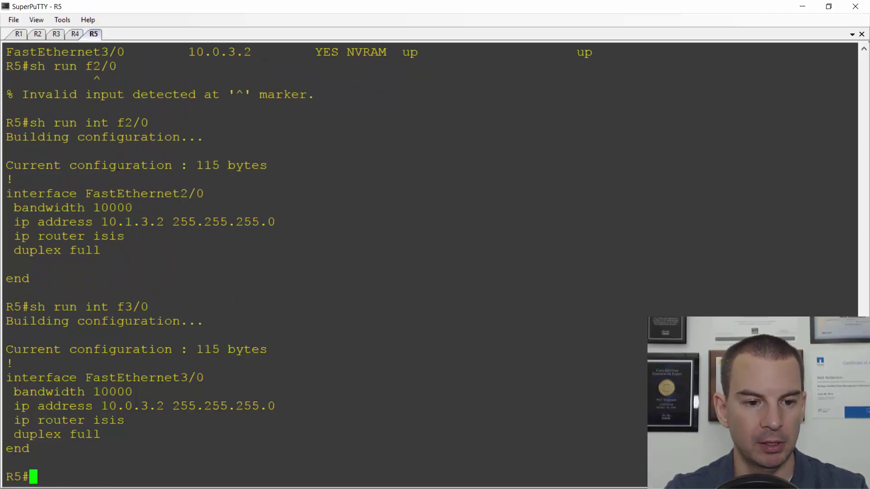
right_click(118, 166)
key("Return")
type("config t")
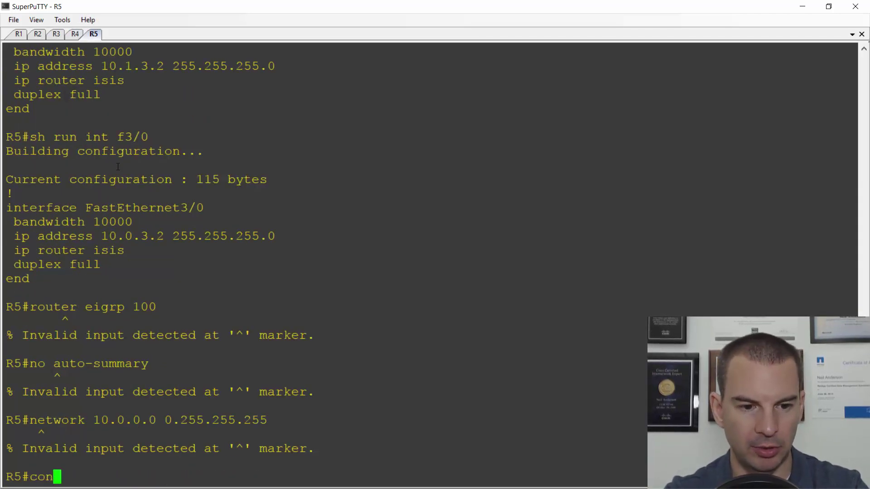
key("Return")
right_click(118, 167)
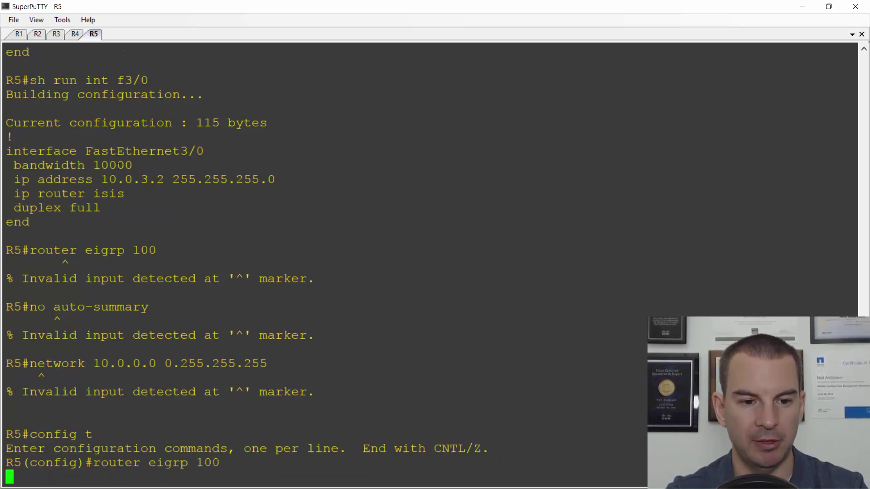
key("Return")
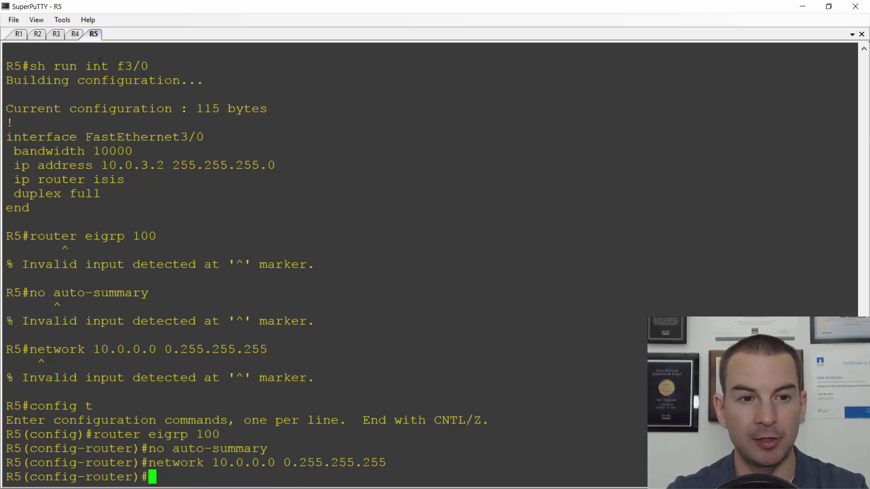
left_click(18, 37)
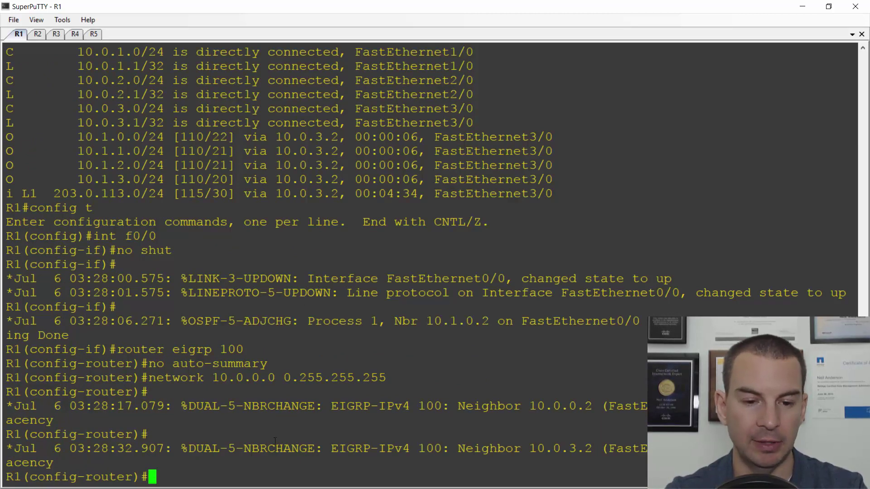
On R1, show the routing table and highlight EIGRP route 10.1.2.0/24 via 10.0.0.2.
type("end")
key("Return")
type("s")
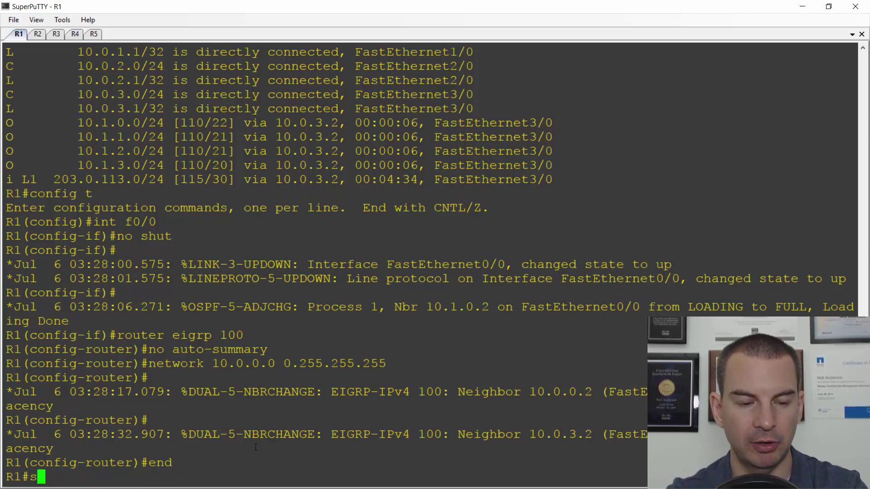
type("h ip route")
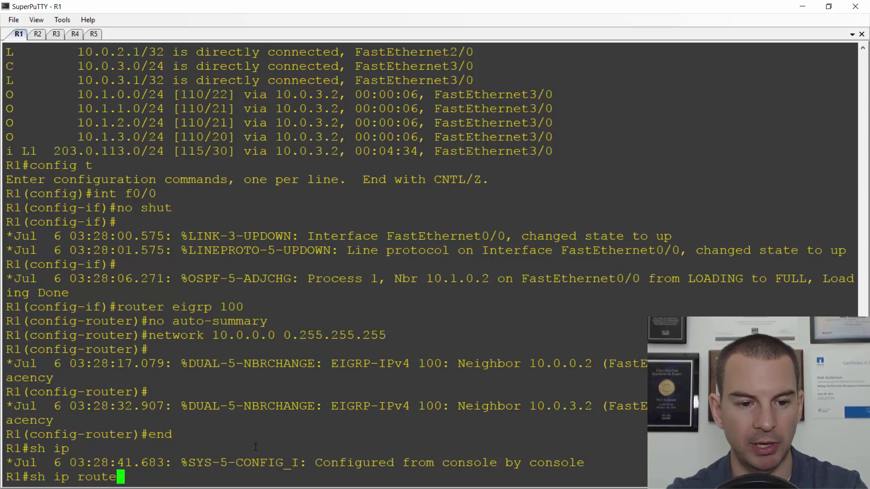
key("Return")
key("space")
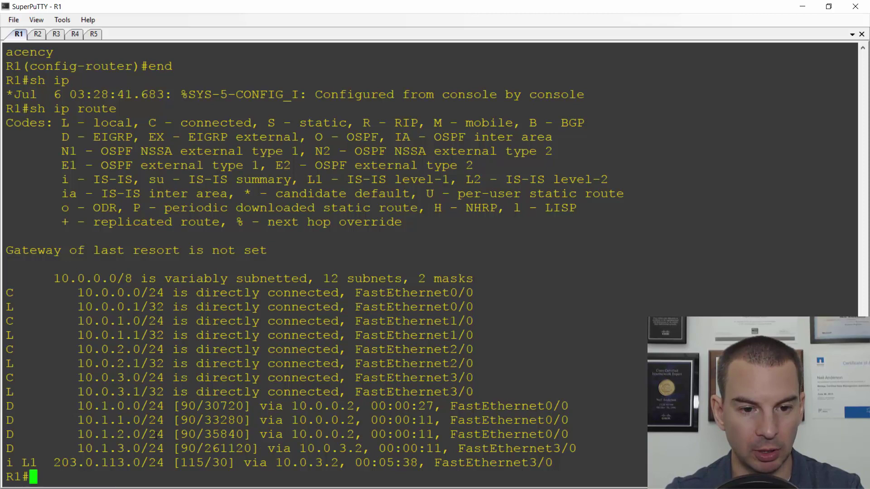
left_click_drag(164, 435, 85, 435)
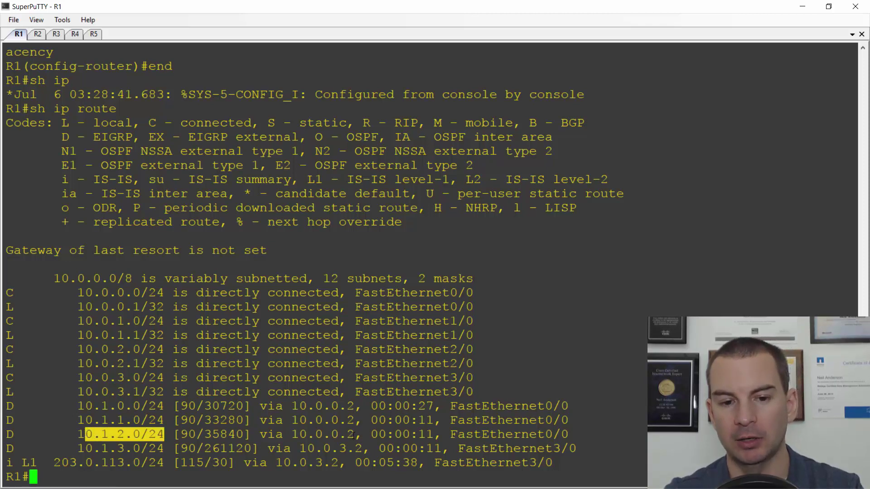
left_click_drag(353, 436, 298, 435)
Shut down R1's FastEthernet0/0 interface from global configuration mode.
type("config t")
key("Return")
type("int ")
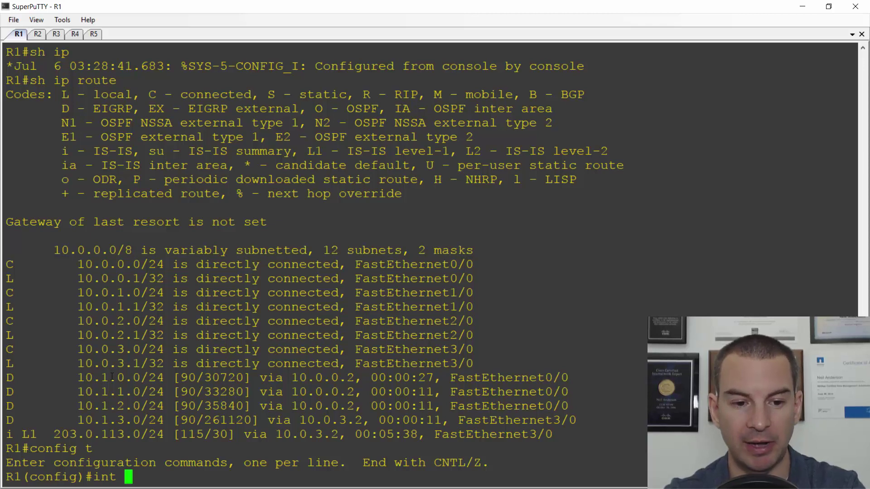
type("f0/0")
key("Return")
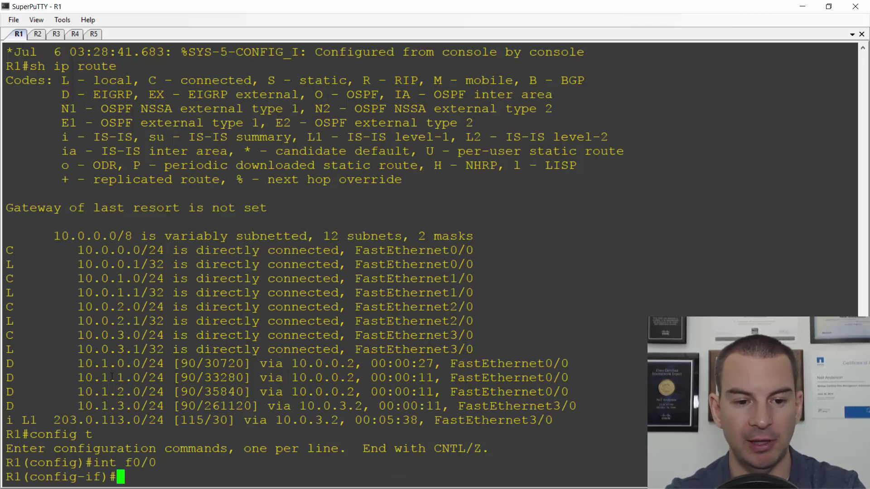
type("shut")
key("Return")
type("end")
key("Return")
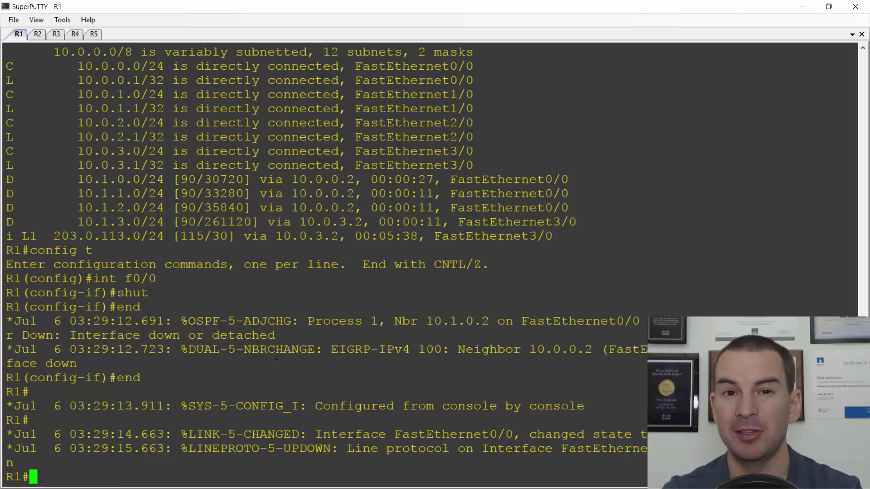
Display R1's routing table and highlight 10.1.2.0 rerouted via next hop 10.0.3.2.
type("sh")
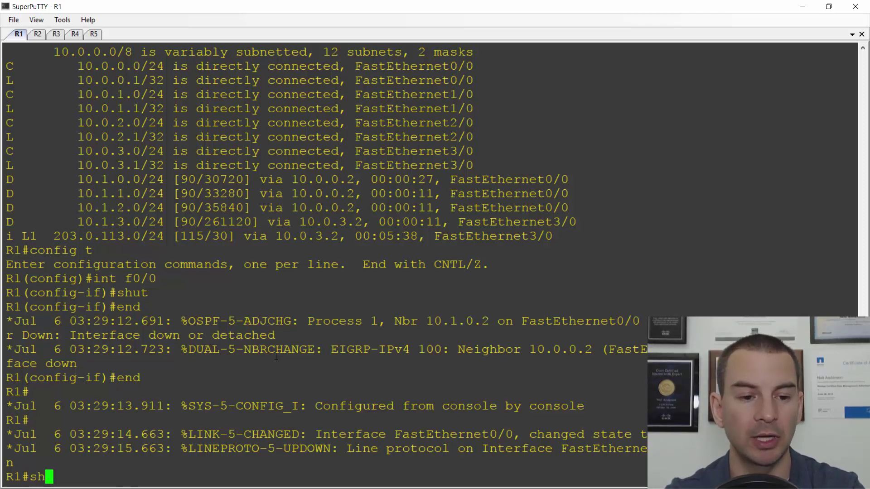
type(" ip route")
key("Return")
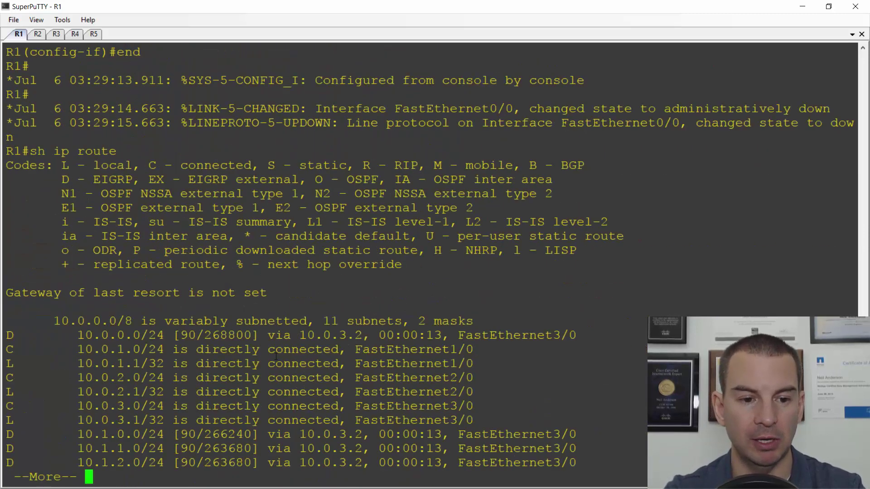
key("space")
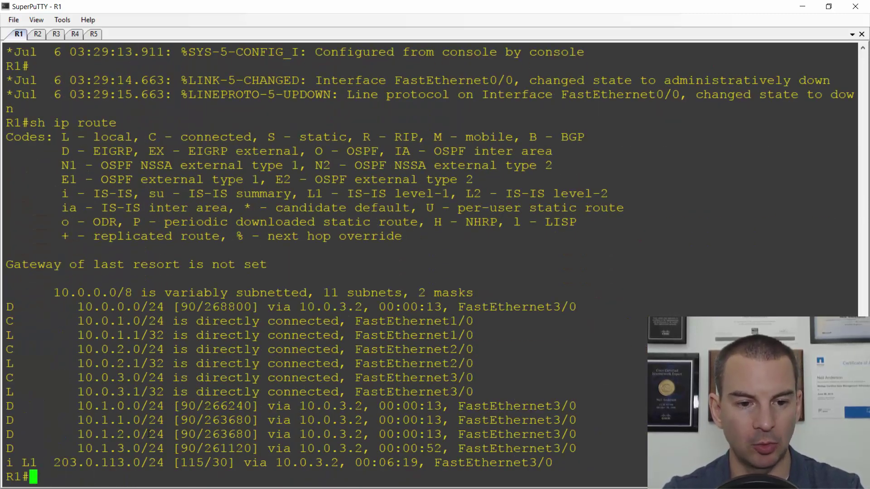
left_click_drag(150, 434, 85, 434)
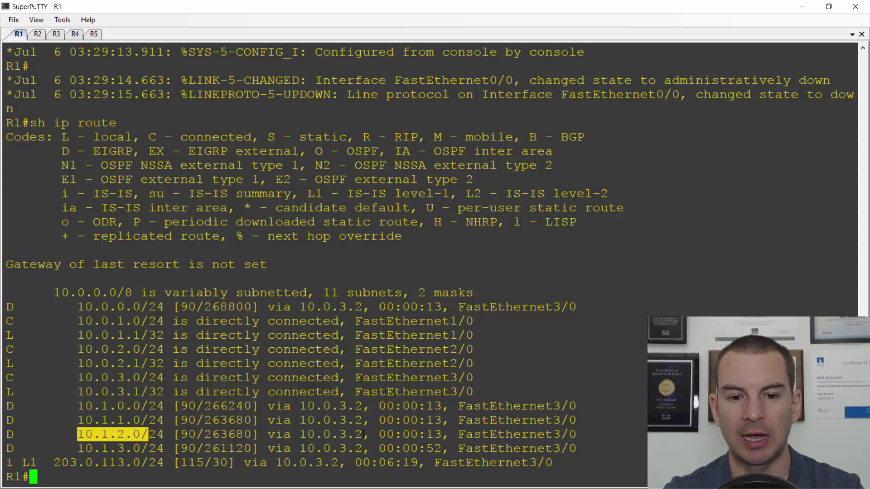
left_click_drag(363, 434, 305, 436)
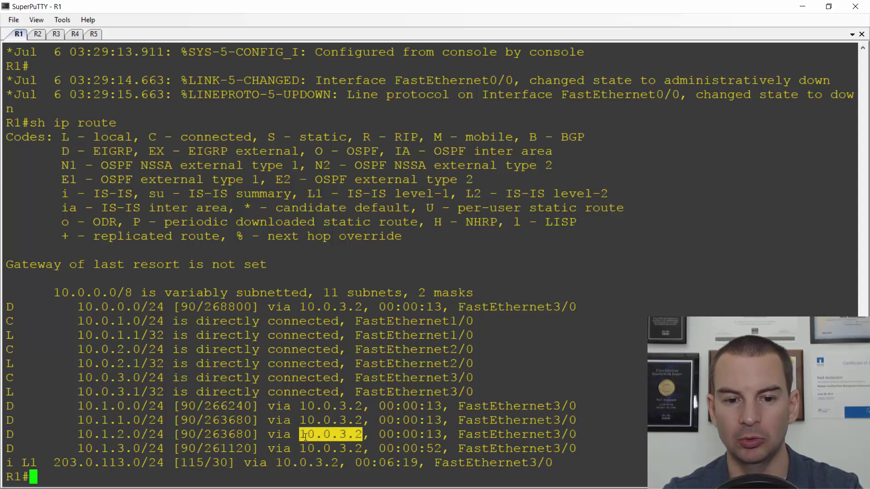